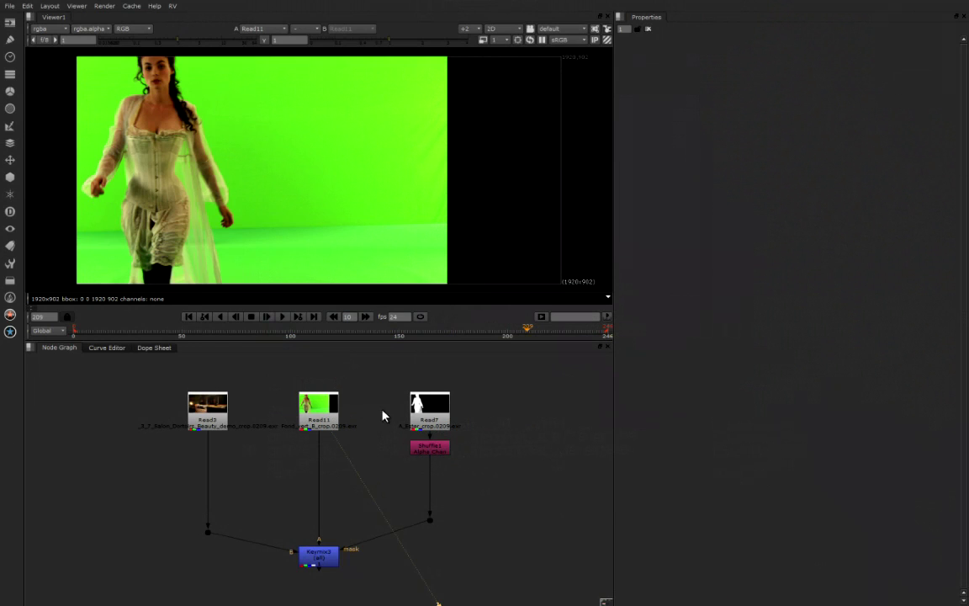
Step: View the Read7 matte, the Read3 background plate and the Keymix3 composite one after another
key(1)
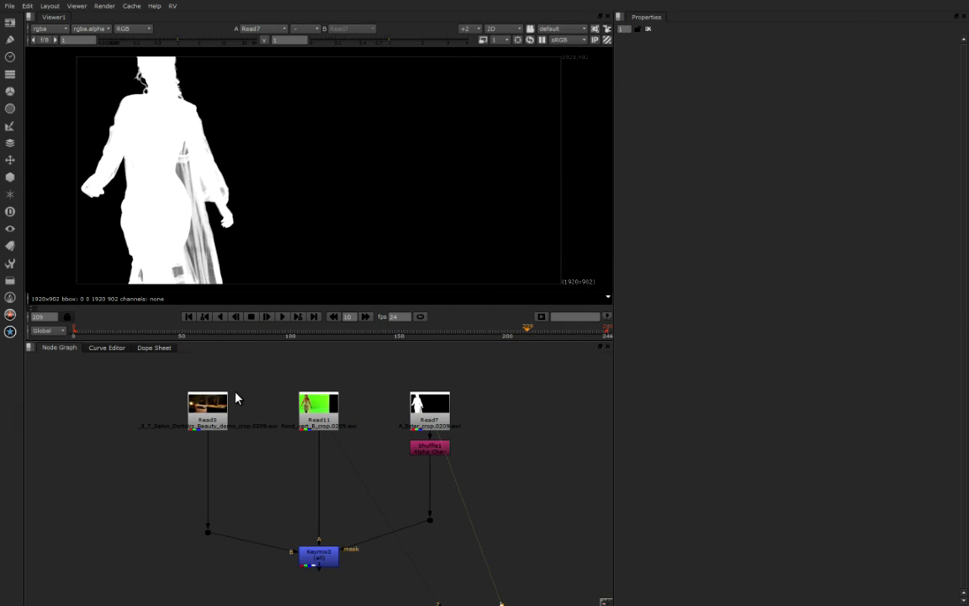
click(220, 417)
key(1)
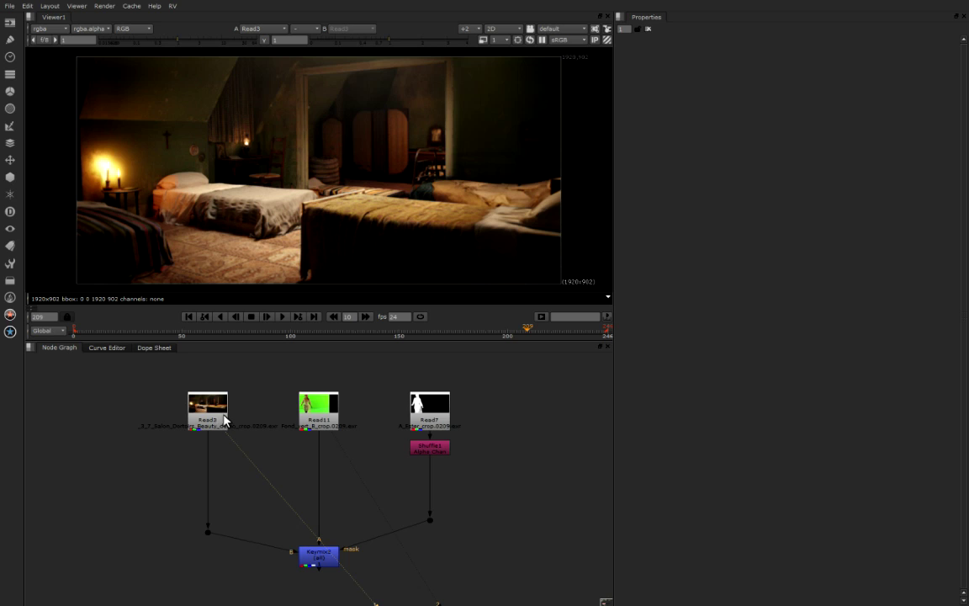
click(322, 554)
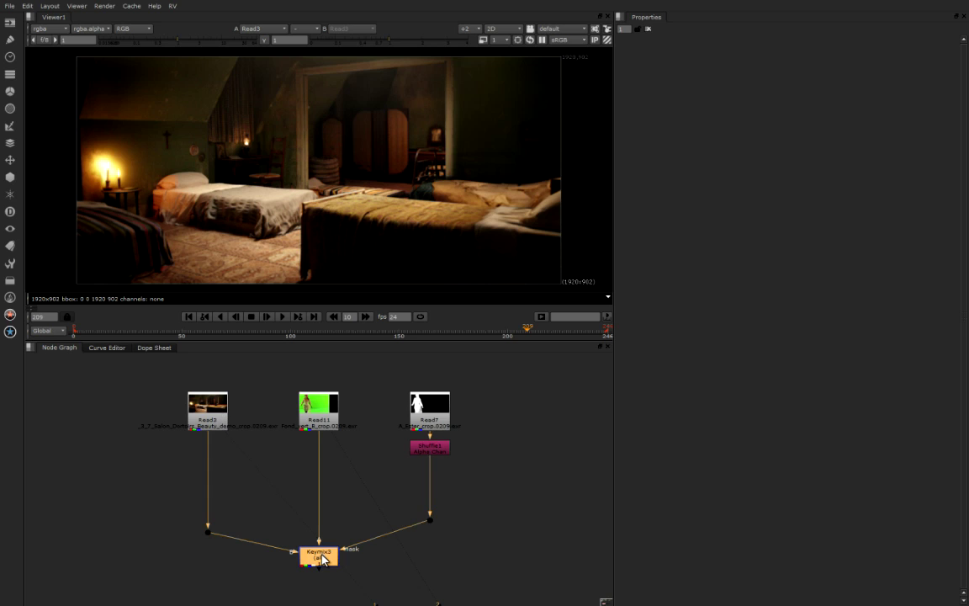
key(1)
click(299, 500)
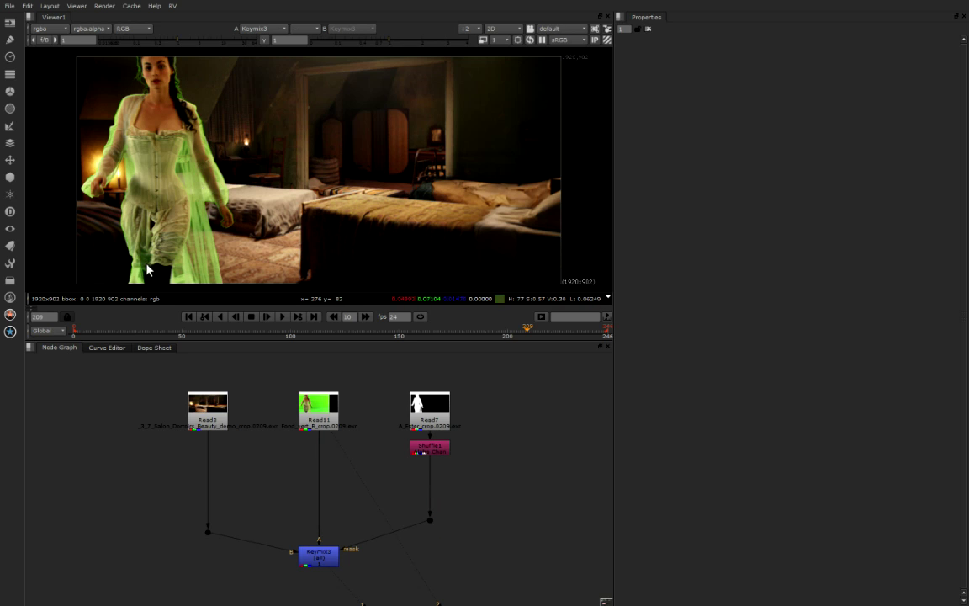
Step: Examine the green spill on the woman's dress, veil, sleeves and hair in the Keymix3 composite
middle_drag(147, 270, 193, 218)
scroll(192, 218, up, 5)
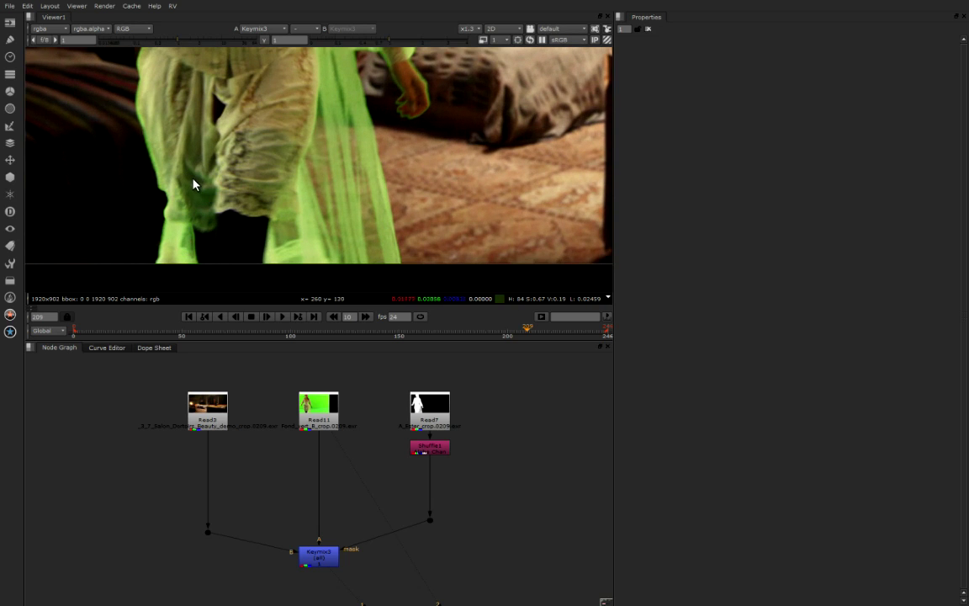
middle_drag(346, 77, 368, 149)
middle_drag(361, 86, 392, 237)
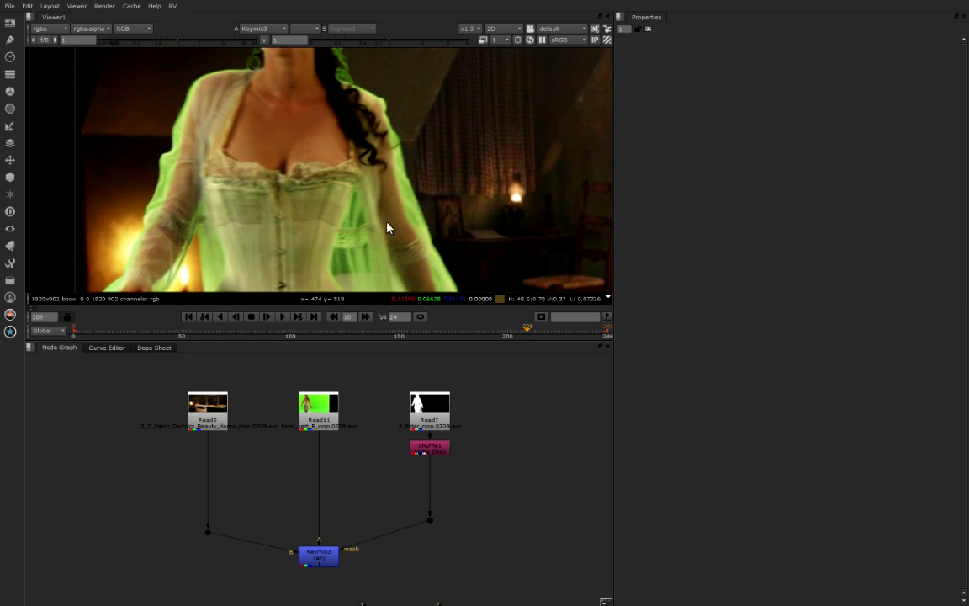
middle_drag(381, 102, 385, 216)
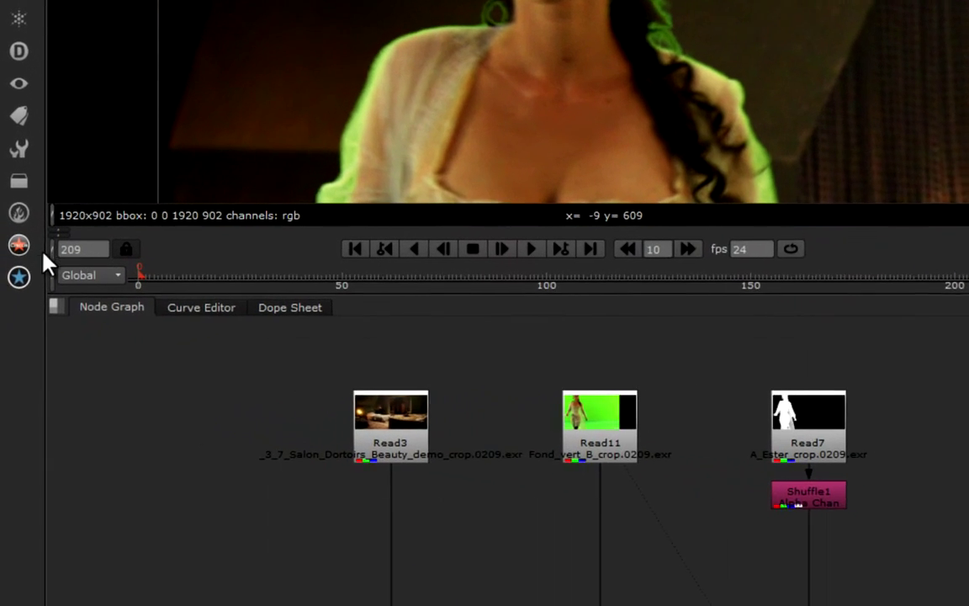
Step: Add a T_Despill node and insert it between the Read11 green-screen plate and Keymix3
click(11, 323)
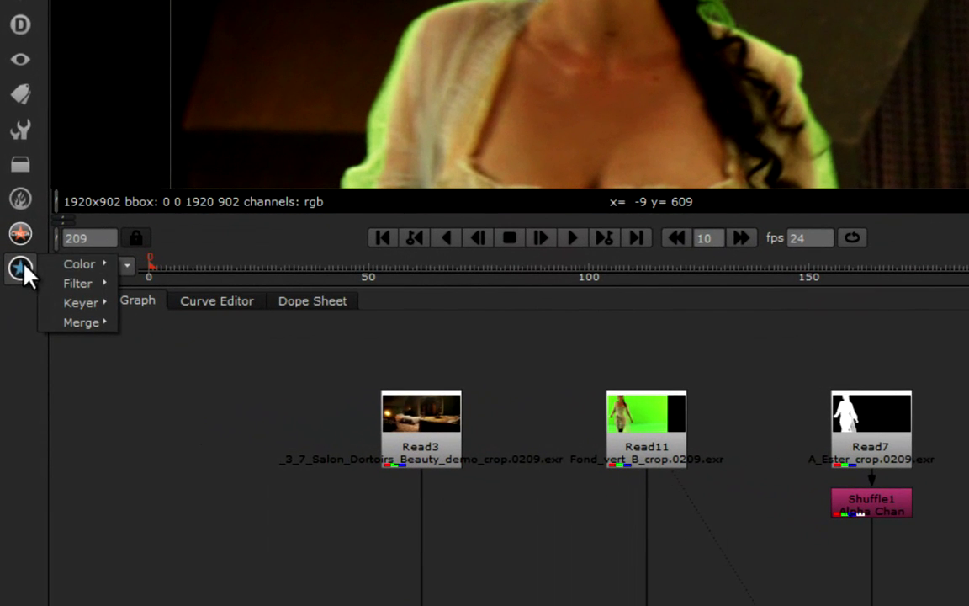
mouse_move(66, 265)
click(157, 265)
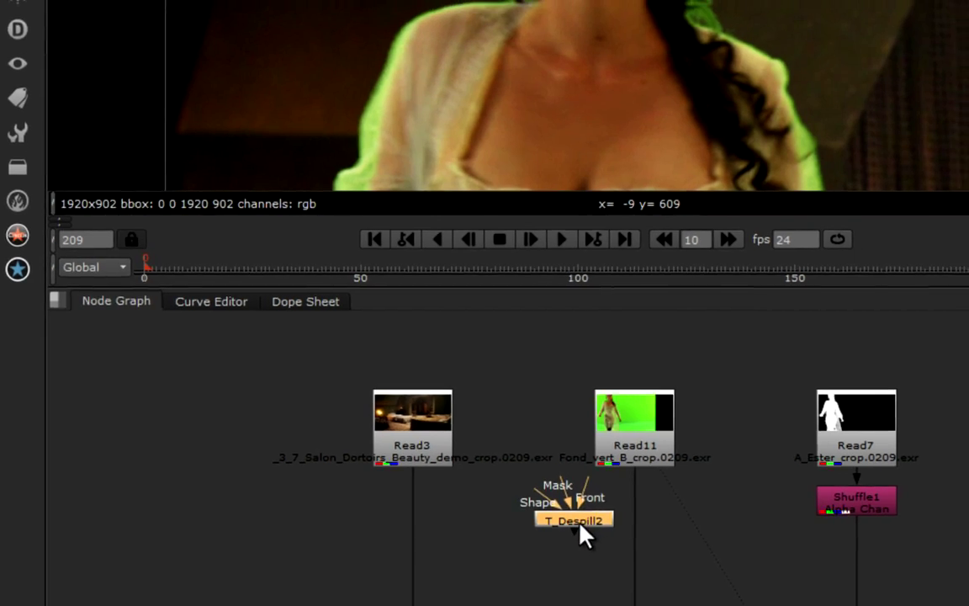
drag(497, 540, 533, 546)
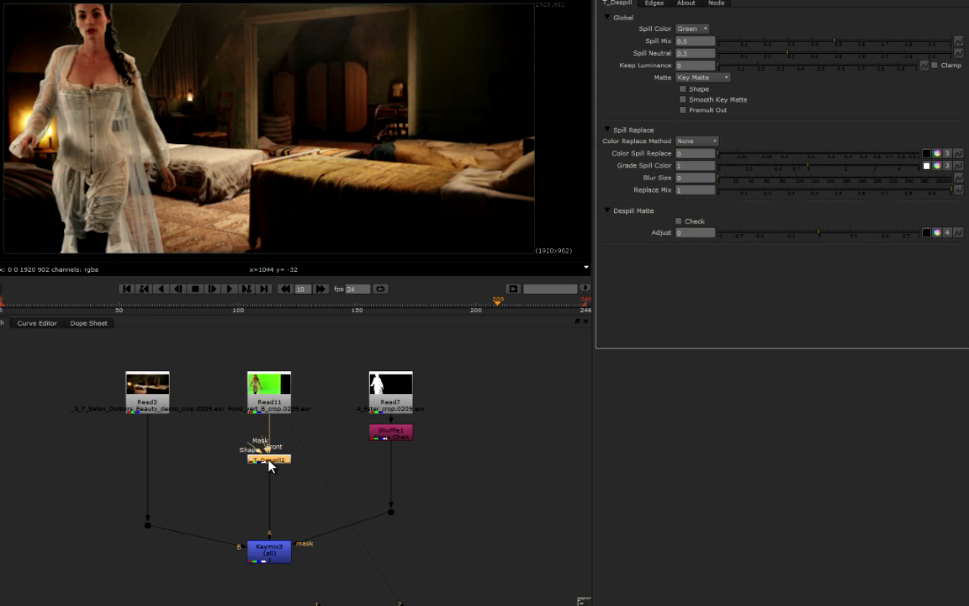
Step: Compare the composite with the despill node disabled and enabled, looking closely at the woman
key(d)
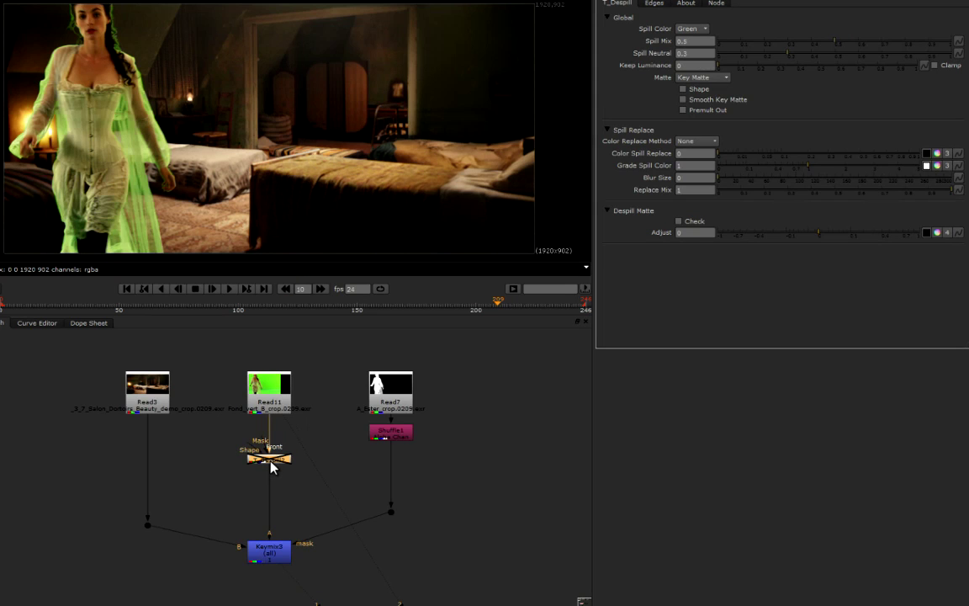
key(d)
middle_drag(188, 72, 276, 95)
scroll(296, 87, up, 1)
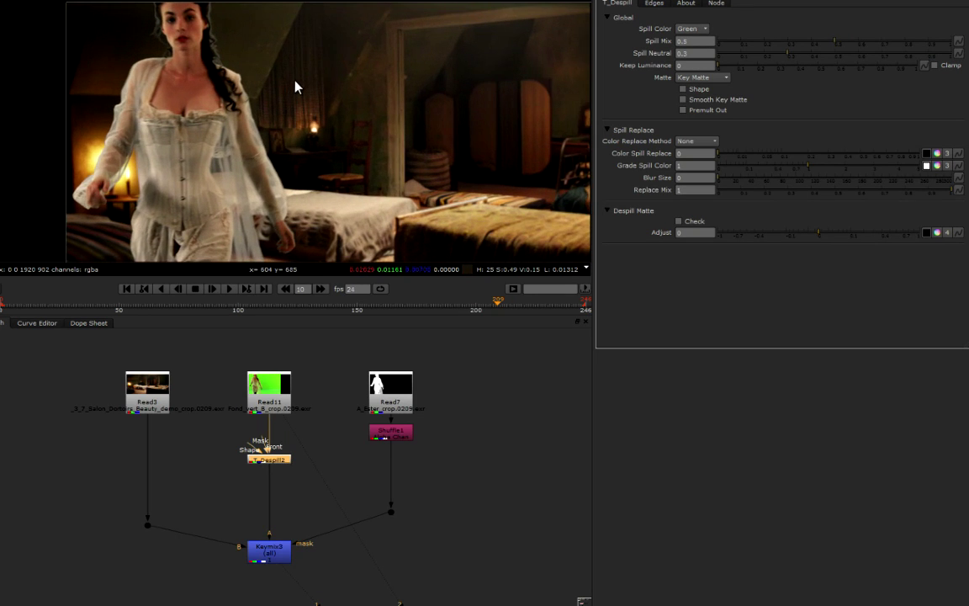
key(d)
key(d)
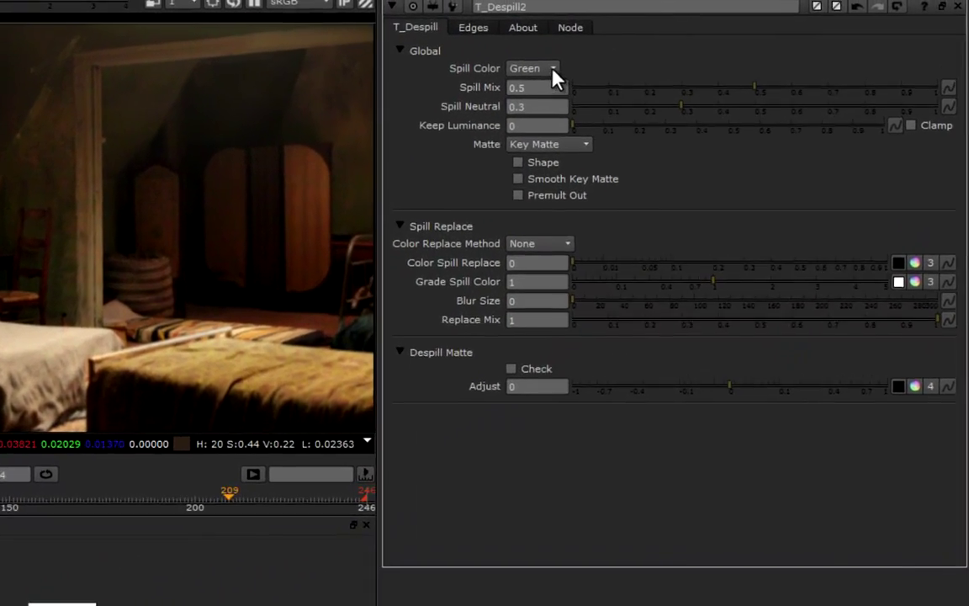
Step: Switch the spill color to None while reviewing the despill's Edges settings, and set it back to Green
click(579, 56)
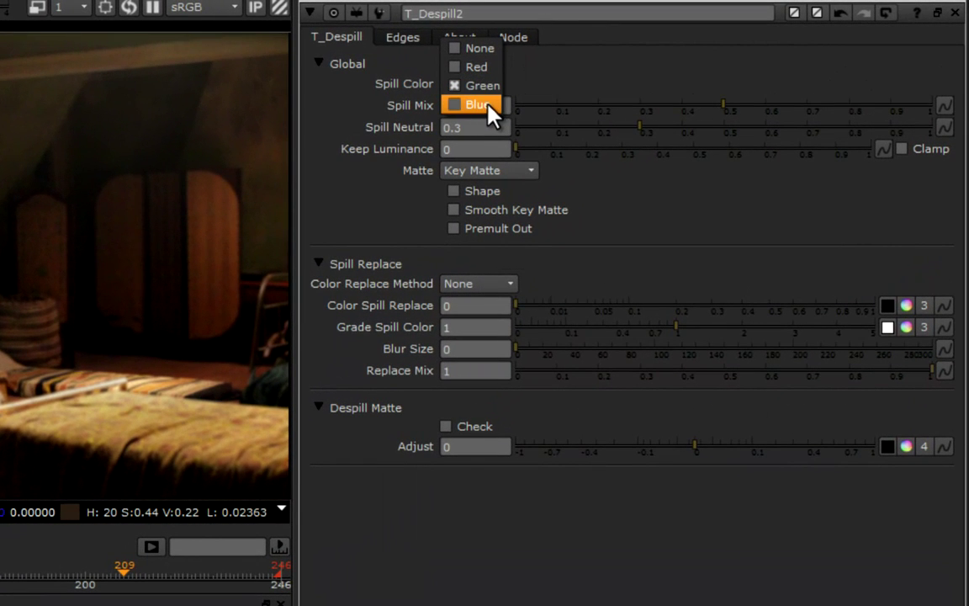
click(493, 58)
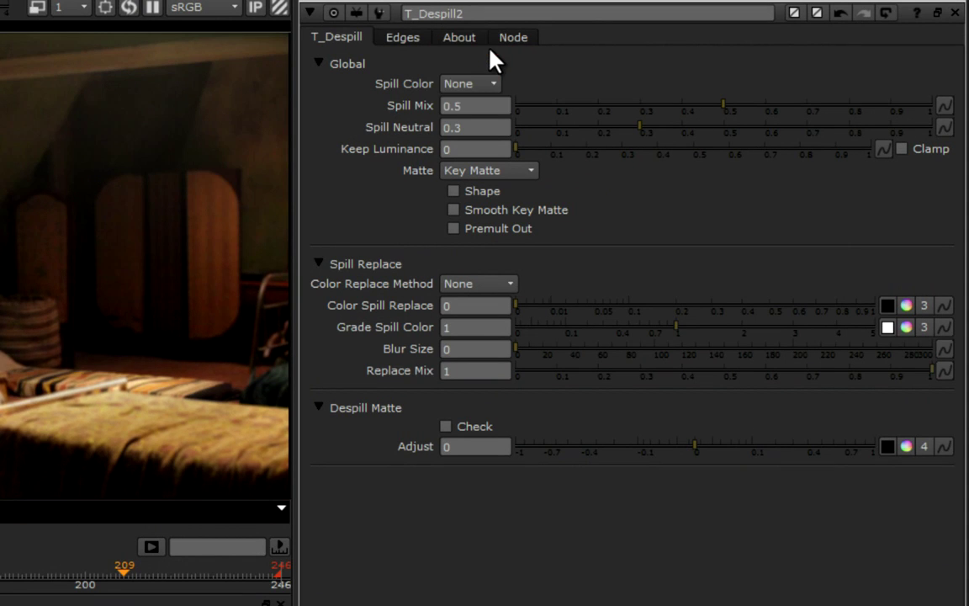
click(406, 38)
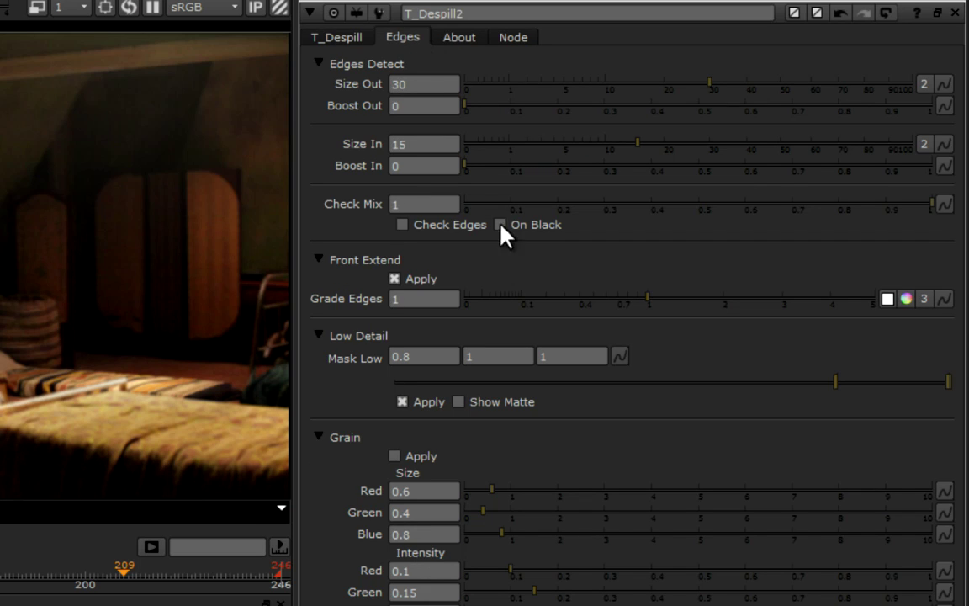
click(355, 40)
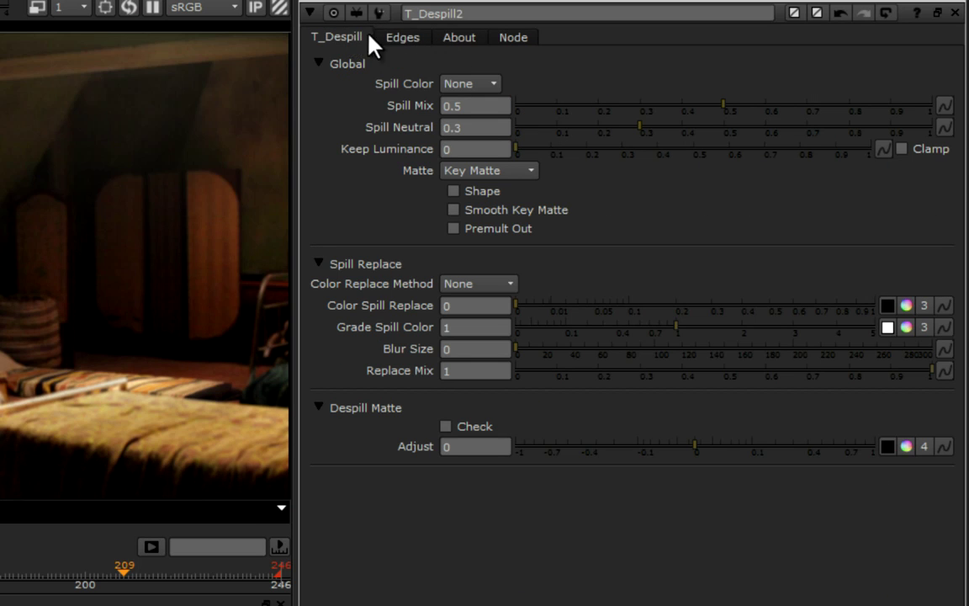
click(482, 84)
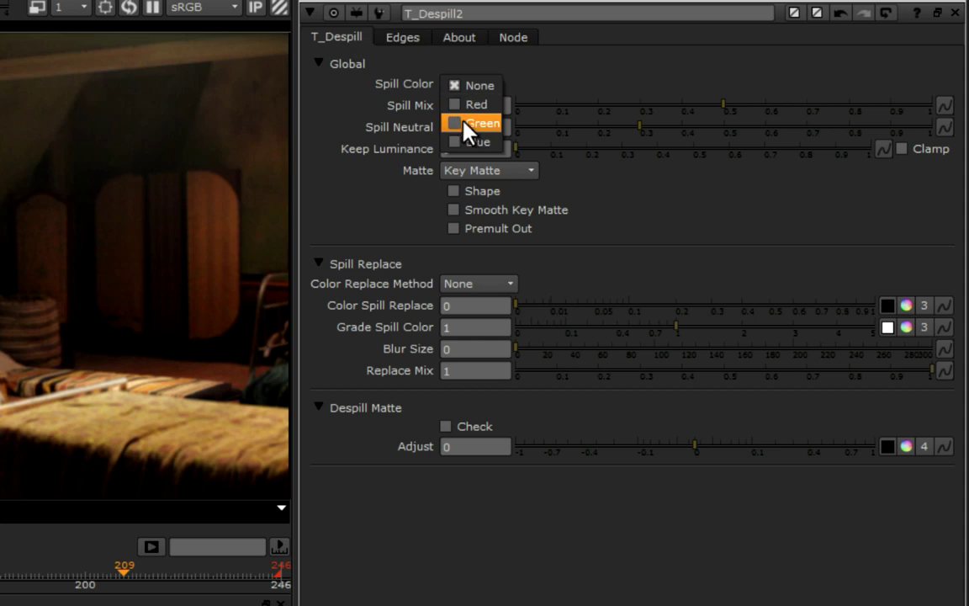
click(486, 126)
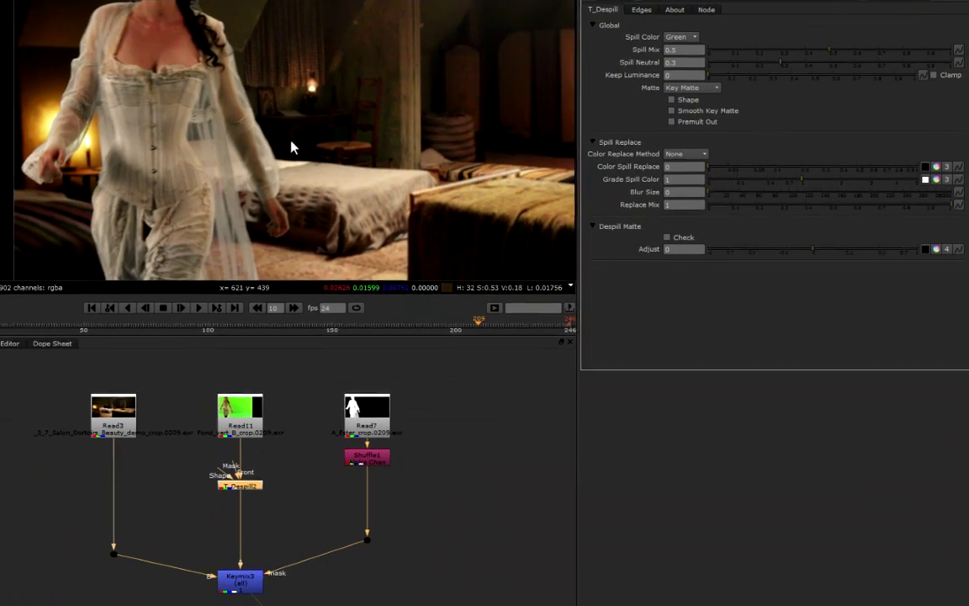
Step: Set the despill's Spill Mix to 0.465 and Keep Luminance to 0.165
drag(829, 51, 742, 79)
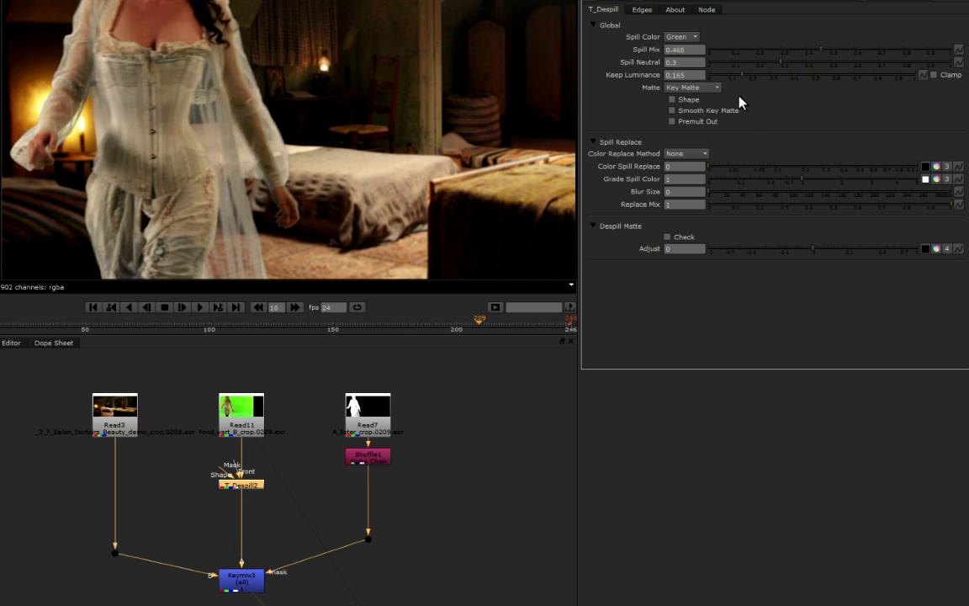
mouse_move(385, 167)
middle_down()
mouse_move(387, 95)
mouse_move(394, 182)
middle_up()
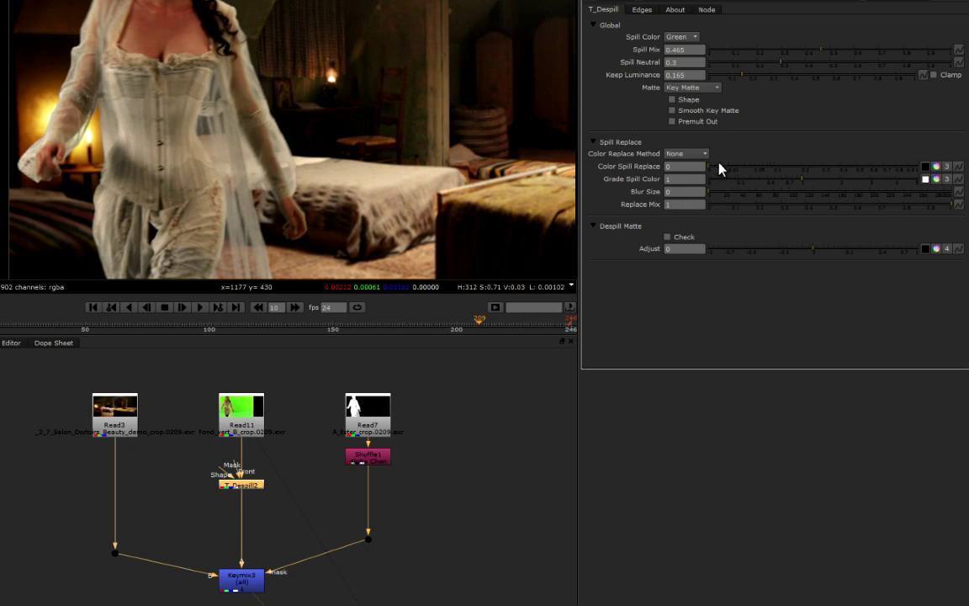
Step: View the T_Despill2 output on its own and compare it with the Read3 background plate
click(253, 490)
click(251, 490)
key(1)
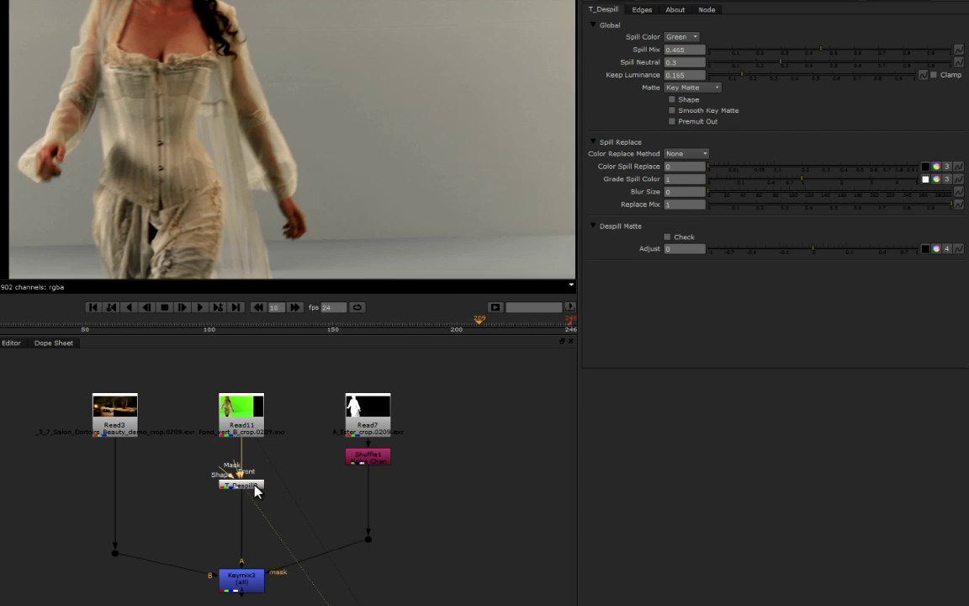
middle_drag(402, 210, 409, 156)
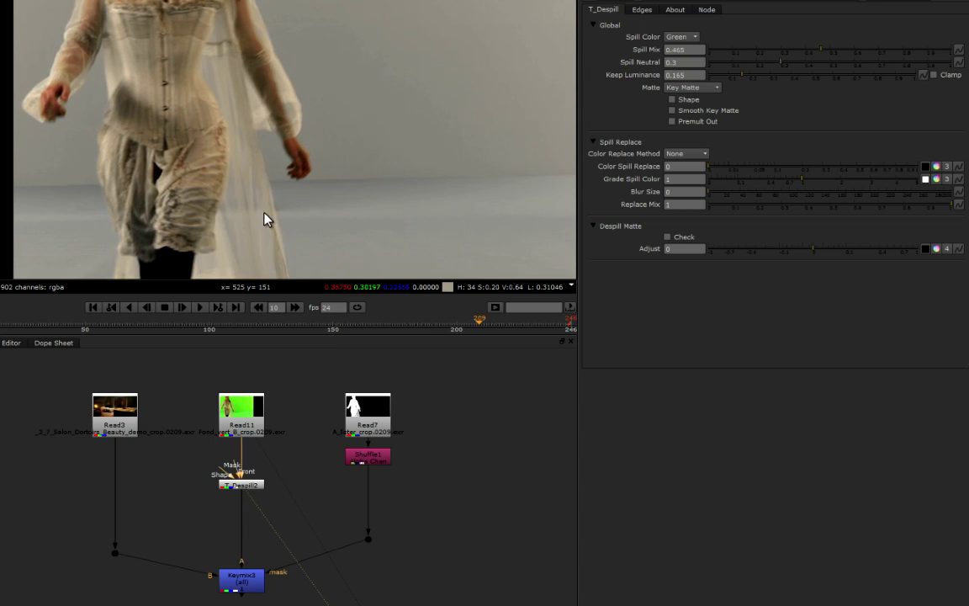
click(115, 414)
key(1)
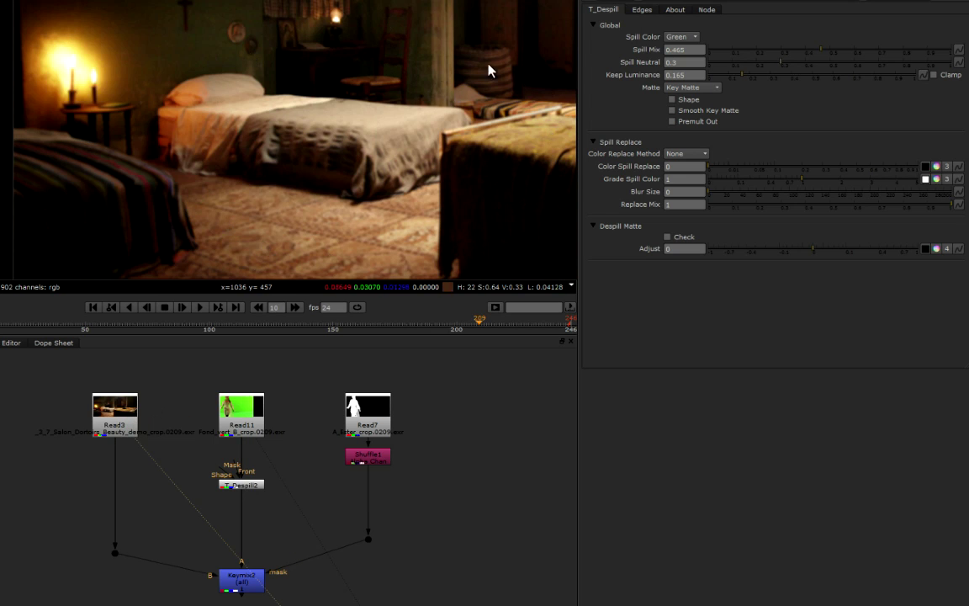
click(251, 571)
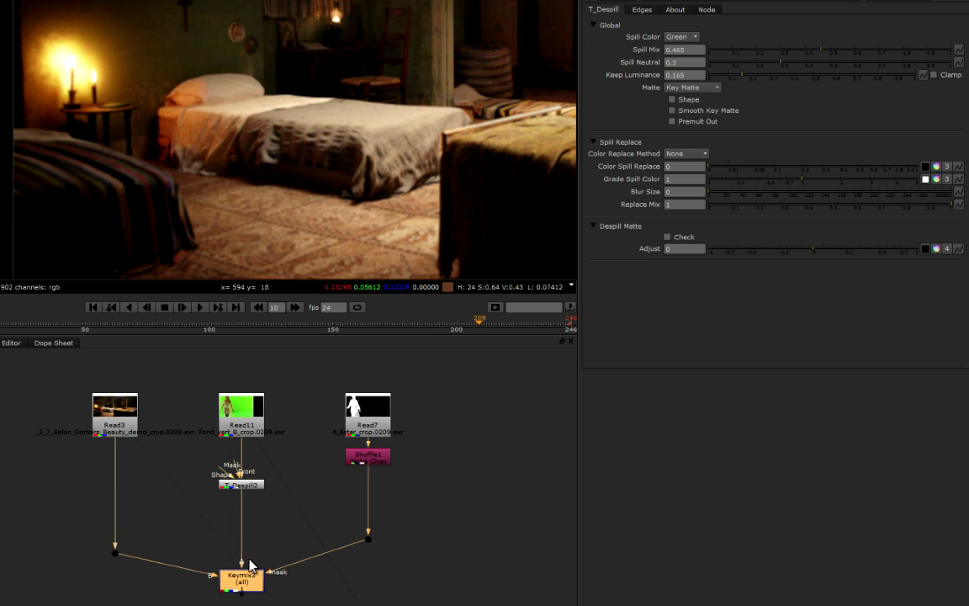
Step: Show the T_Despill2 output again and set its Color Replace Method to Color
click(249, 485)
key(1)
click(685, 154)
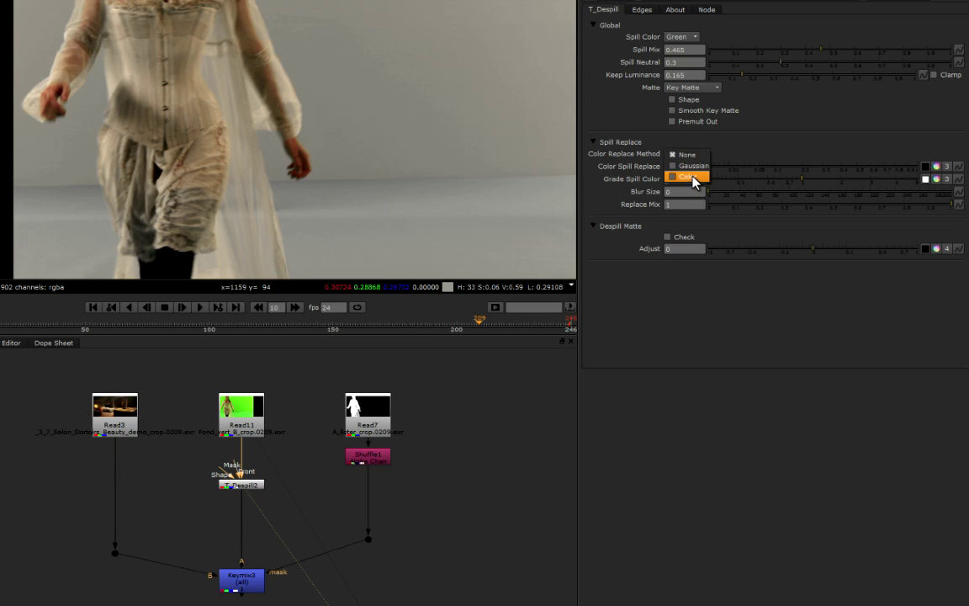
click(689, 177)
Step: Give the spill replacement a dark warm brown of about r 0.03, g 0.019, b 0.006, keeping Replace Mix at 1
click(937, 165)
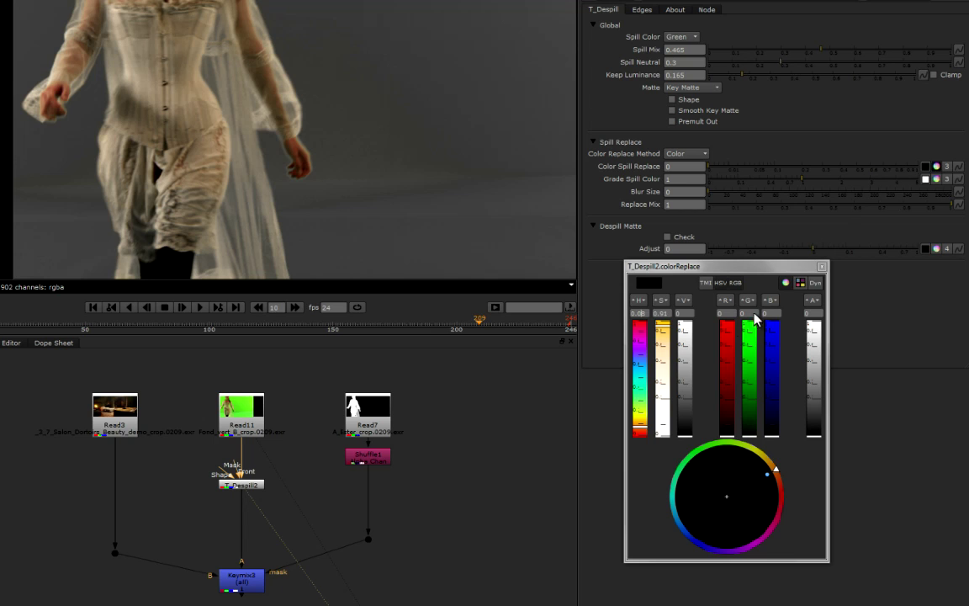
drag(683, 439, 683, 419)
drag(747, 481, 761, 476)
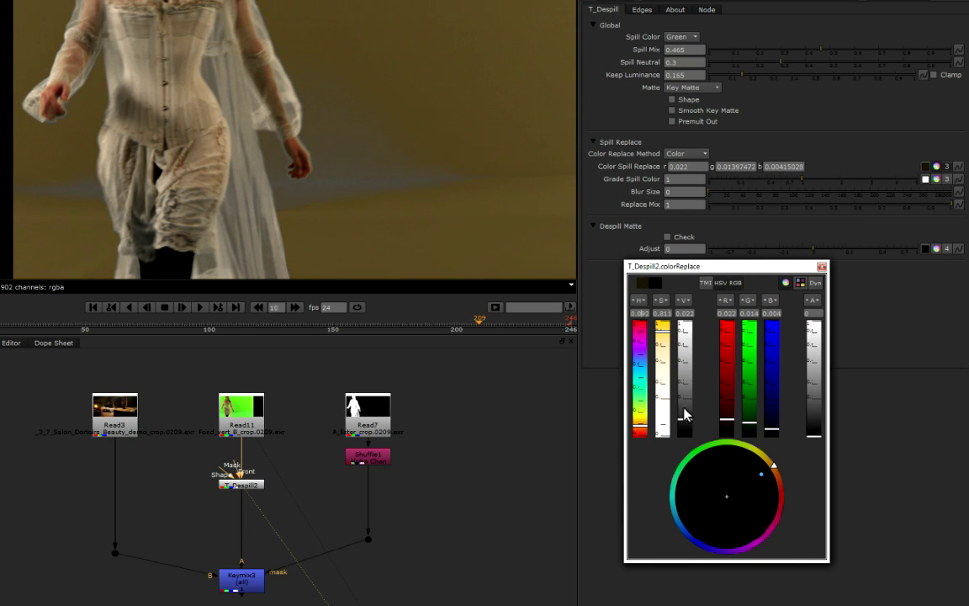
drag(688, 426, 685, 416)
drag(919, 203, 959, 214)
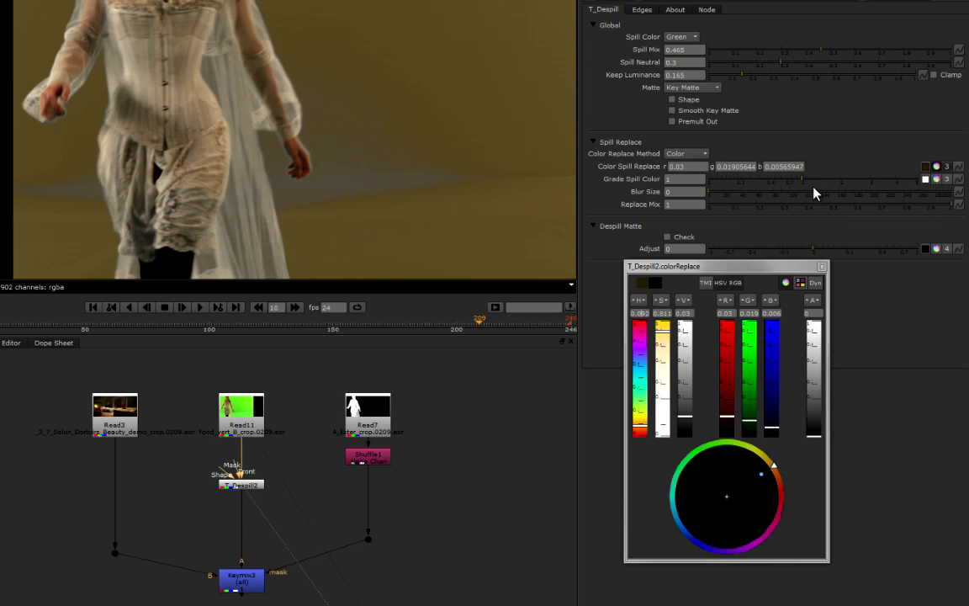
Step: Set Grade Spill Color to 0.065 and darken Color Spill Replace to r 0.007, g 0.00426192, b 0.00091
drag(802, 186, 734, 186)
drag(686, 419, 684, 430)
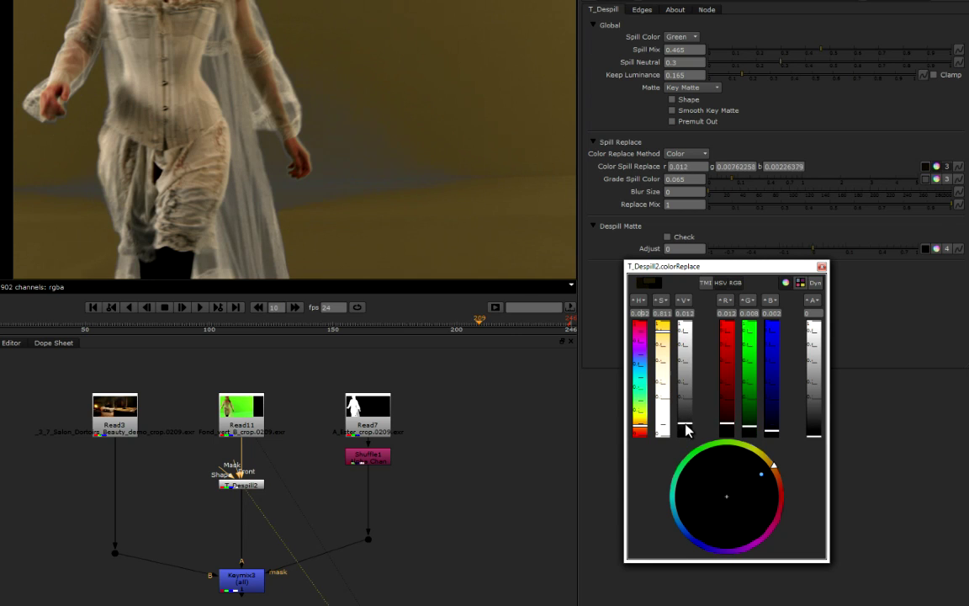
drag(664, 331, 664, 328)
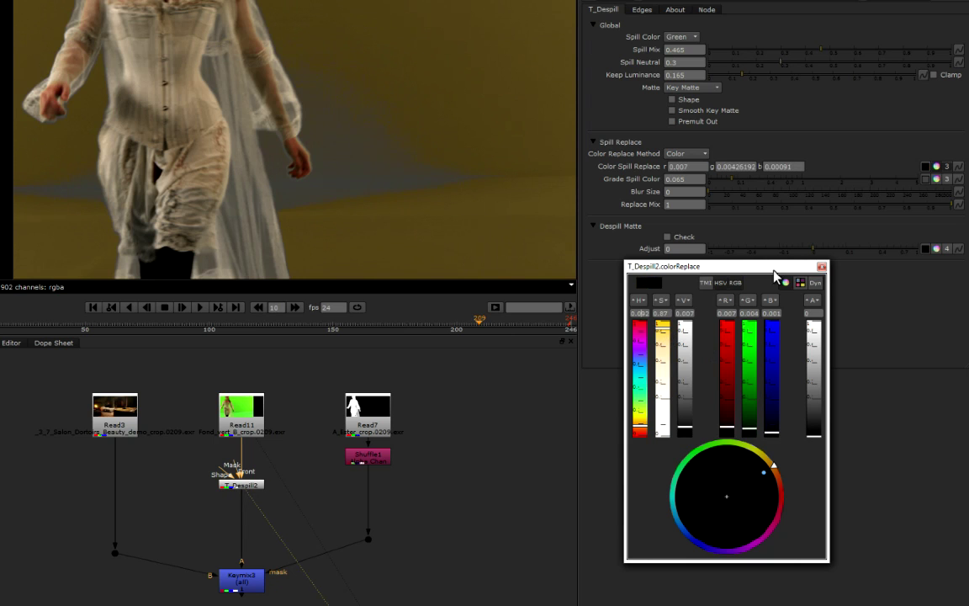
Step: Check the despill matte and set its Adjust to -0.18 while viewing the Keymix3 composite
click(688, 238)
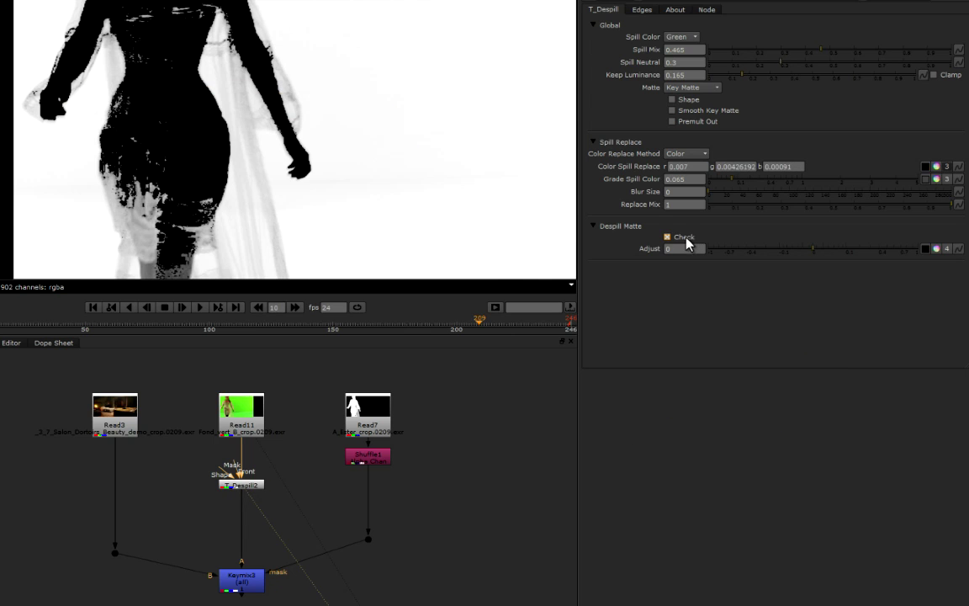
drag(814, 255, 789, 257)
click(253, 578)
key(1)
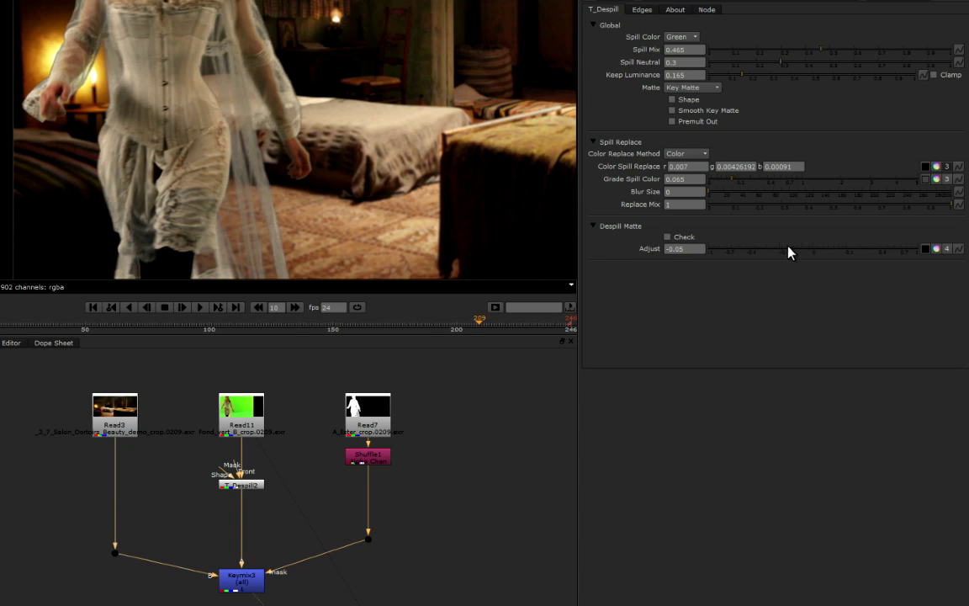
drag(802, 254, 769, 250)
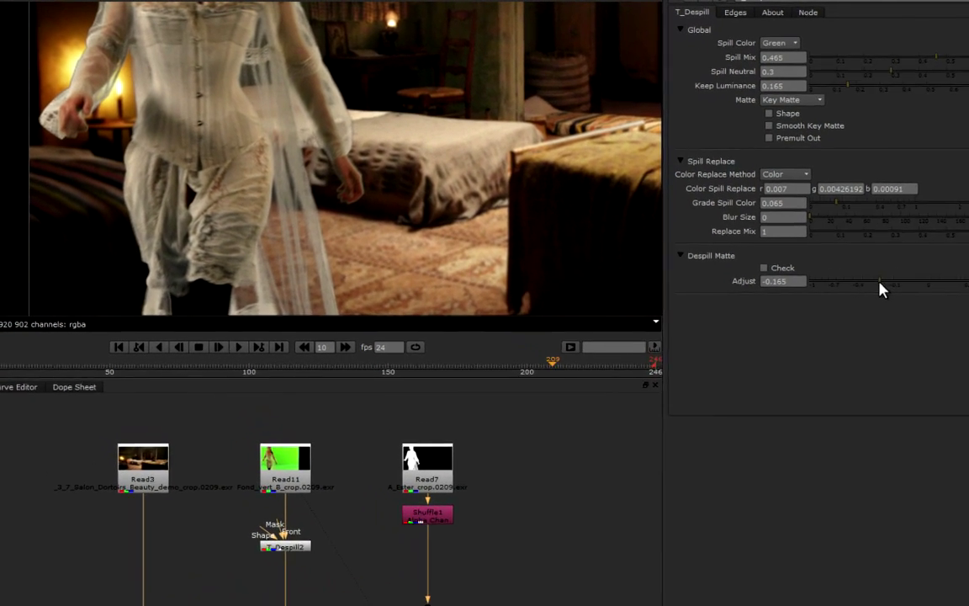
drag(879, 282, 878, 282)
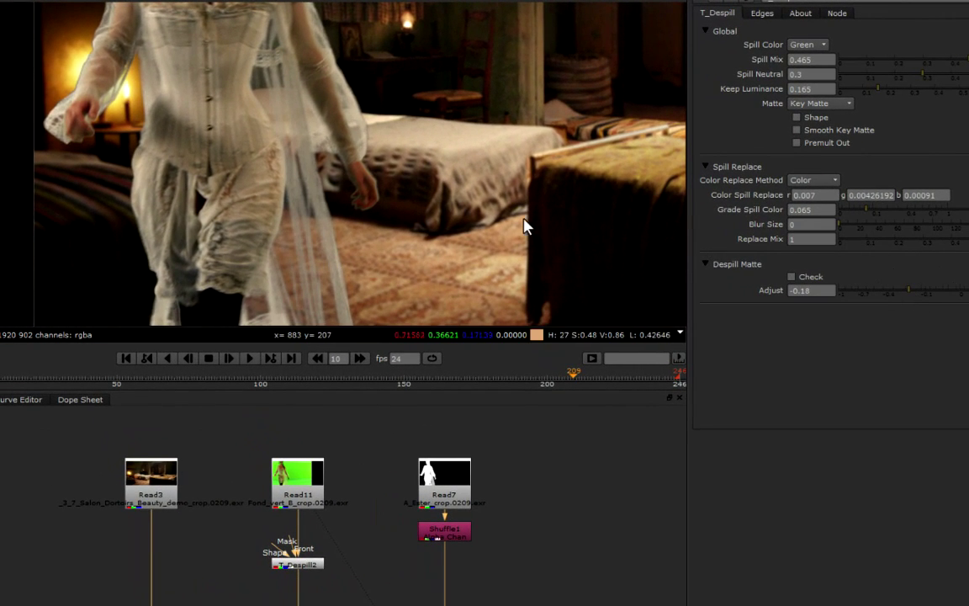
Step: Compare the Keymix3 composite with T_Despill2 disabled and enabled, leaving the node enabled
click(295, 564)
key(d)
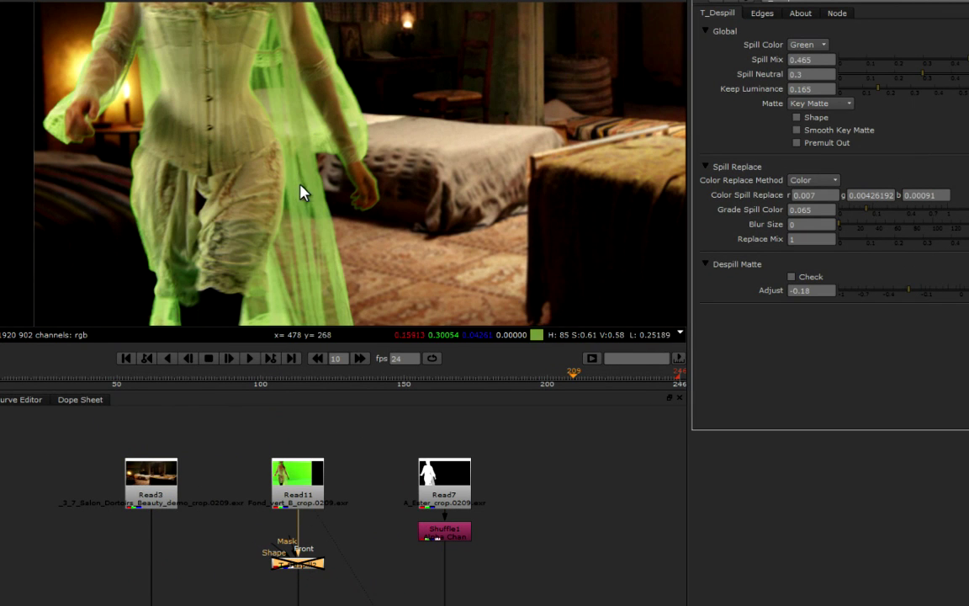
key(d)
key(d)
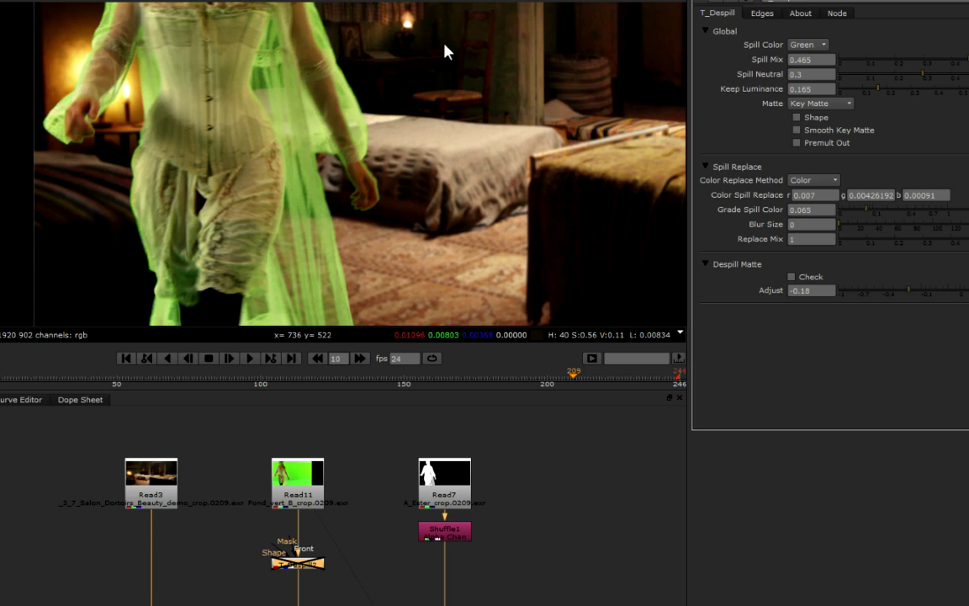
key(d)
middle_drag(437, 39, 488, 64)
key(d)
key(d)
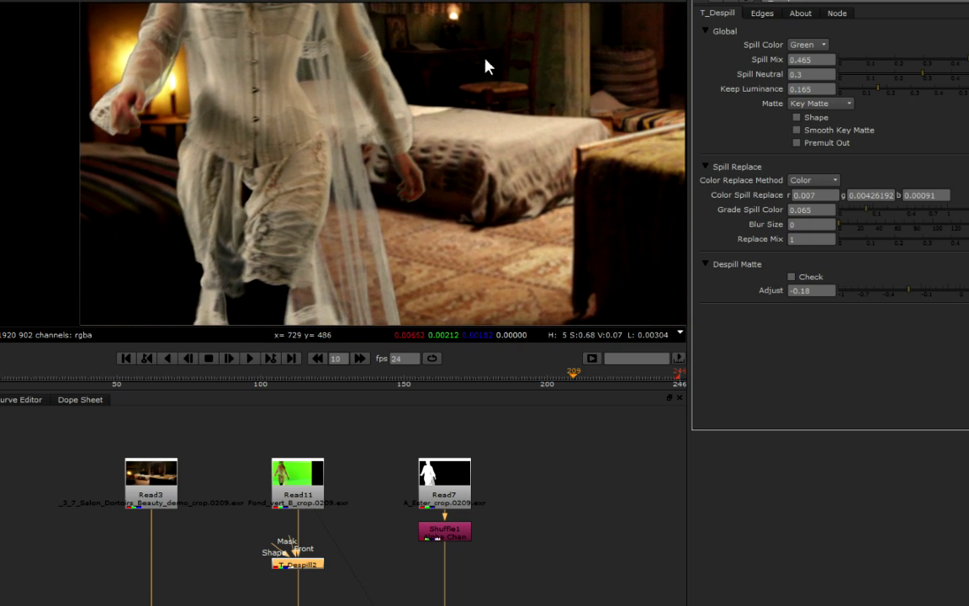
key(d)
key(d)
Step: Examine the sleeve edge by the candles in the composite, in the Read3 background plate and in the T_Despill2 output
middle_drag(423, 100, 567, 165)
alt+middle_drag(298, 161, 335, 125)
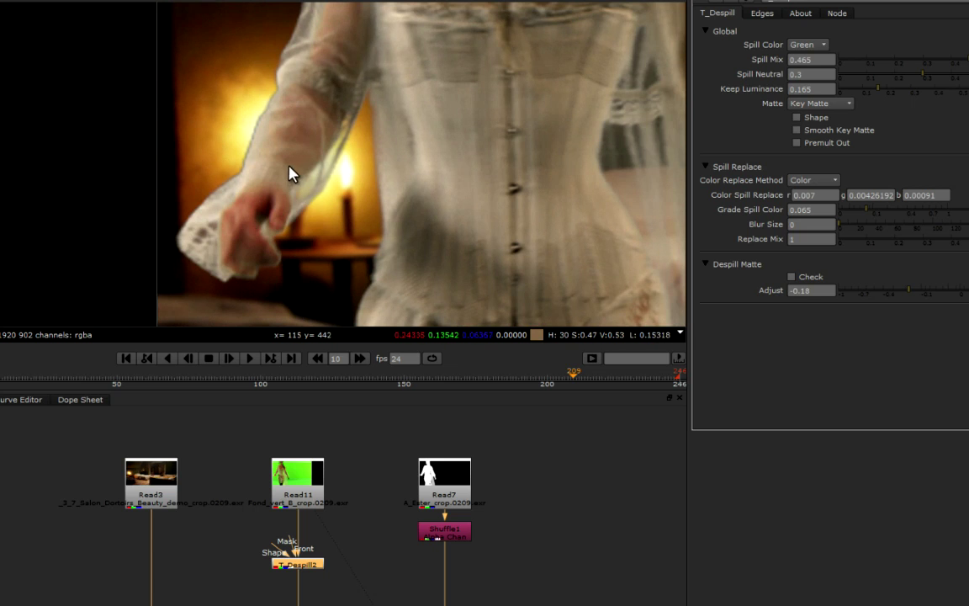
click(164, 481)
key(1)
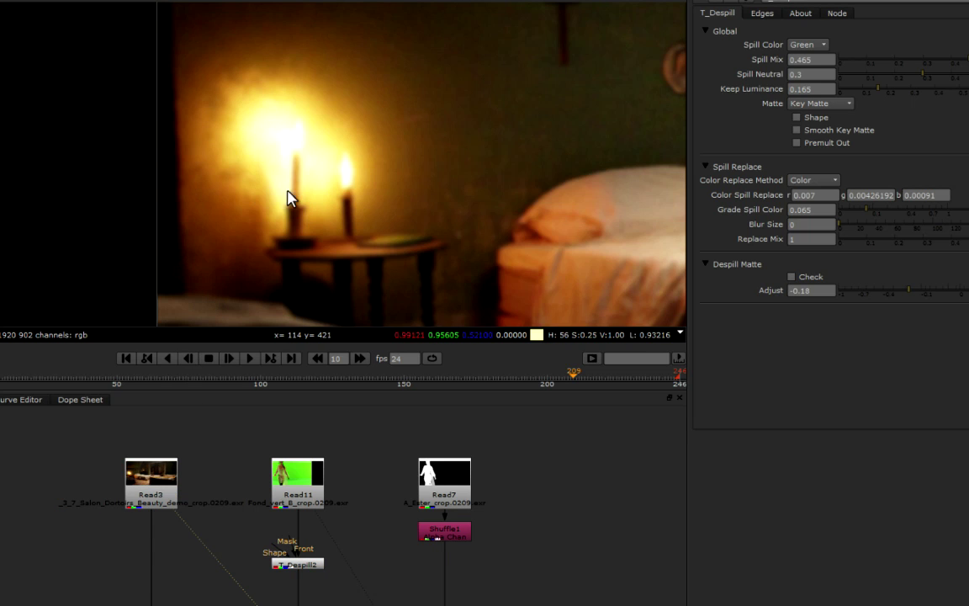
click(341, 434)
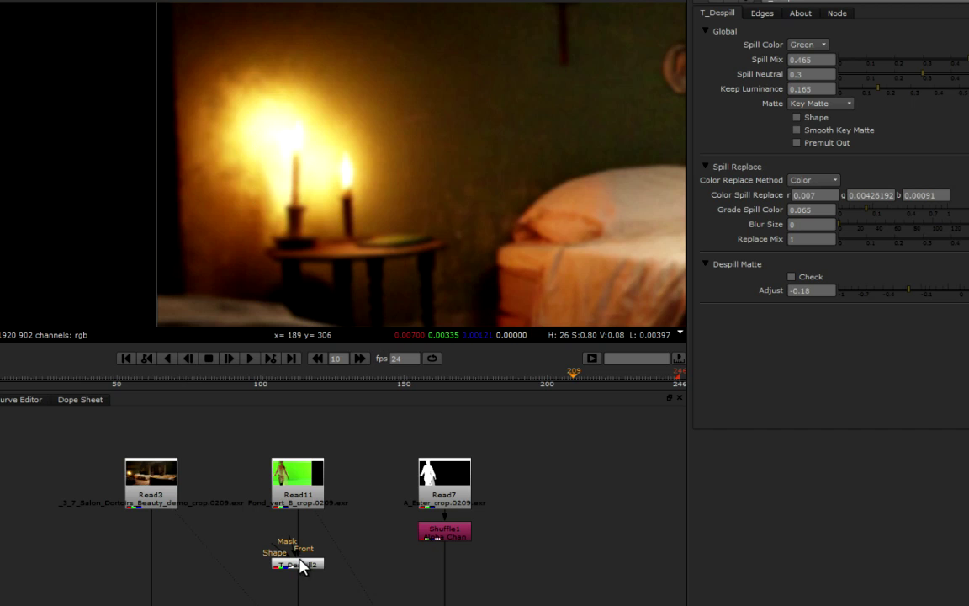
click(300, 564)
key(1)
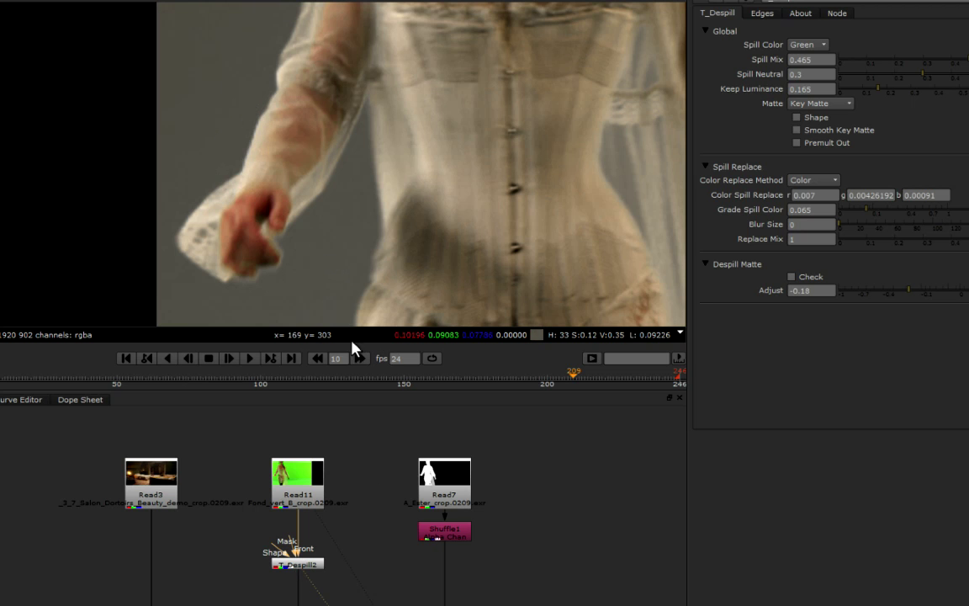
Step: Show the edge settings of T_Despill2 and connect its Mask input to Shuffle1
click(299, 564)
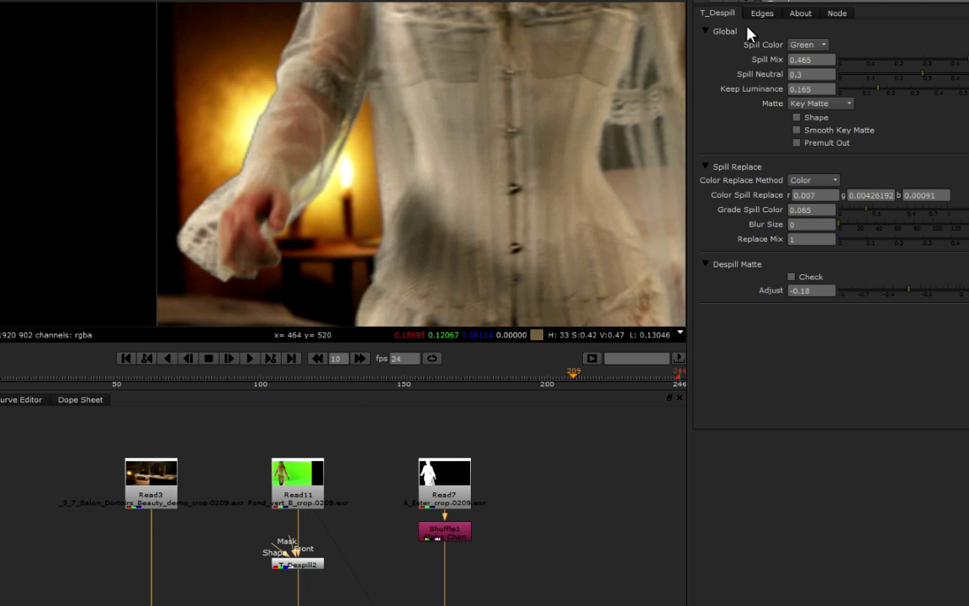
click(762, 13)
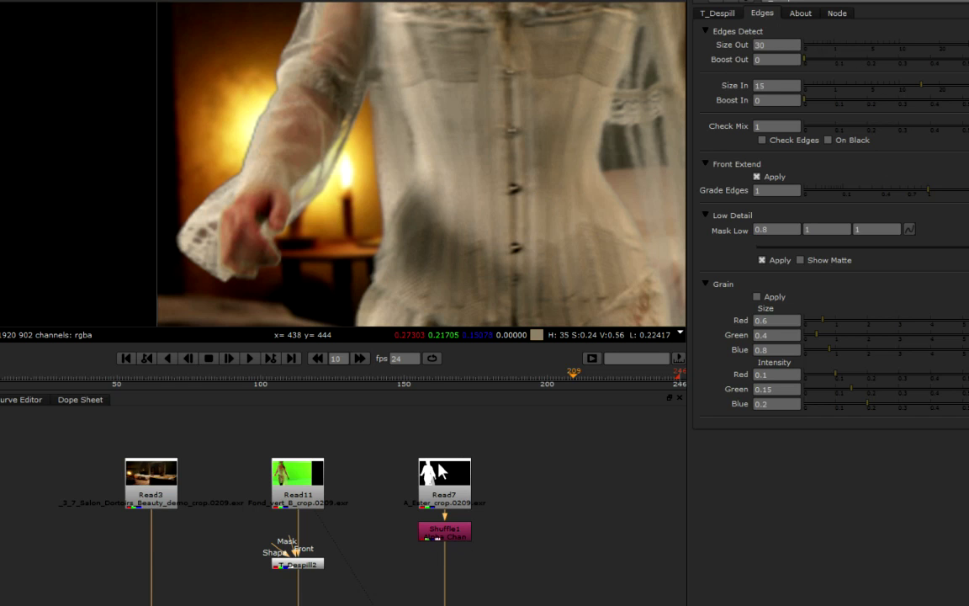
drag(287, 543, 437, 541)
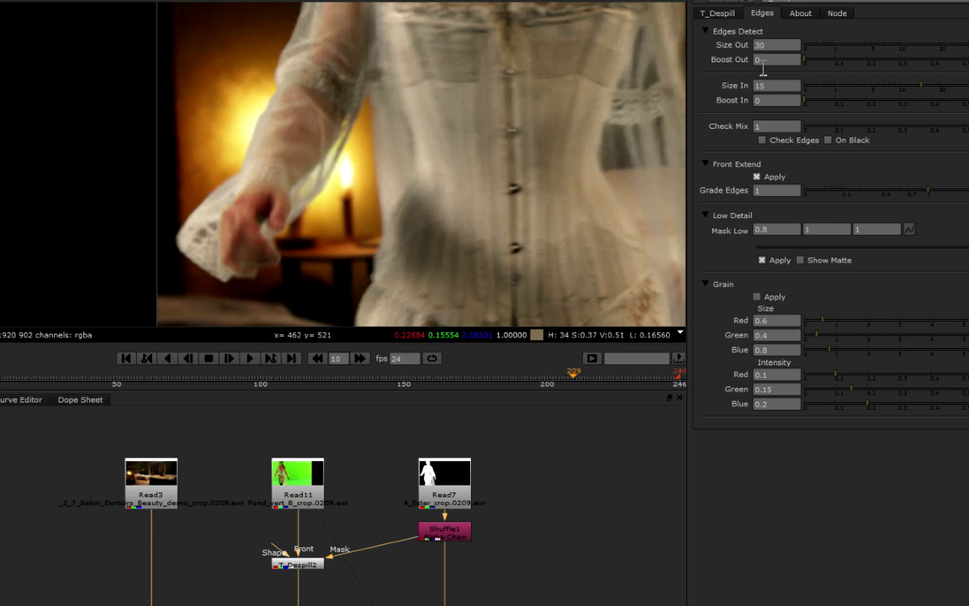
Step: Compare the sleeve, trouser and veil edges with Front Extend off and on, leaving Apply enabled
click(761, 177)
click(760, 178)
middle_drag(533, 288, 466, 77)
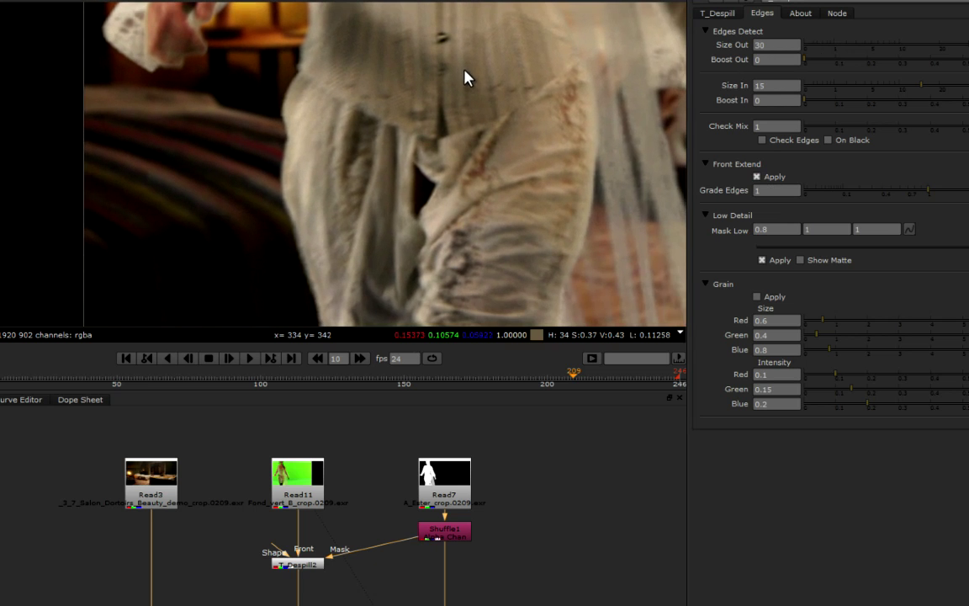
click(757, 177)
click(757, 178)
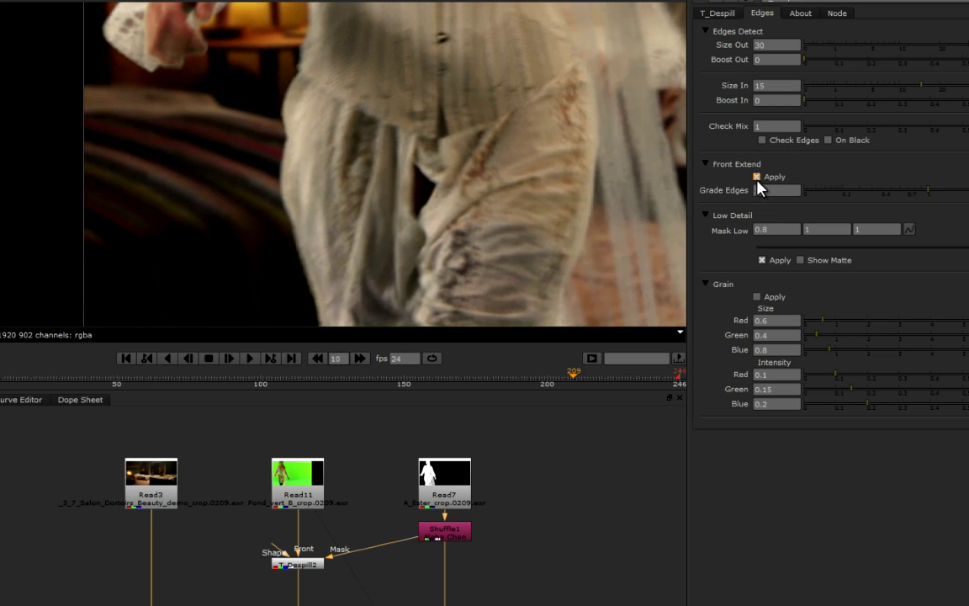
middle_drag(630, 184, 372, 190)
click(756, 178)
click(750, 173)
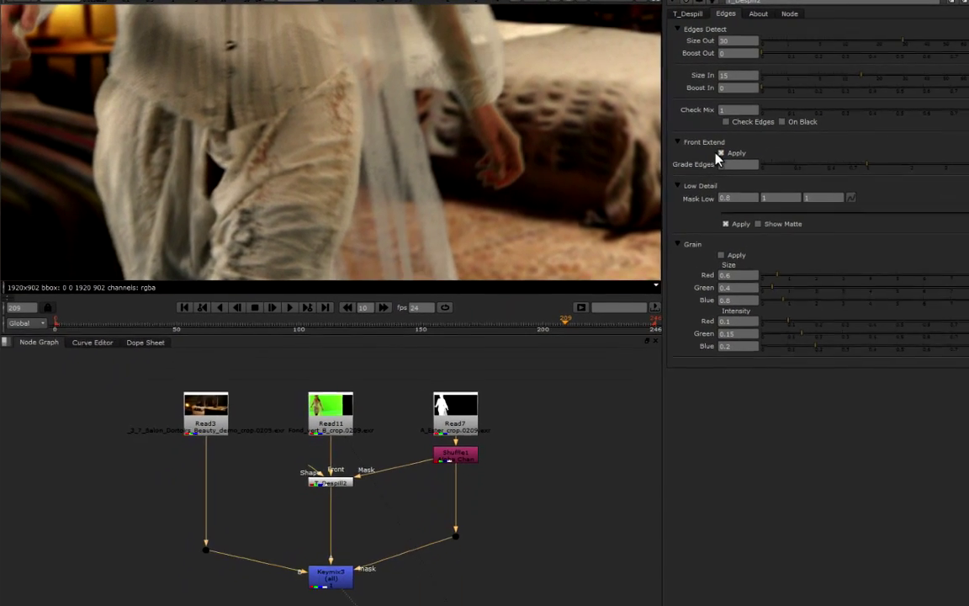
Step: View the T_Despill2 output and its alpha channel on the whole figure, with the node's main settings shown
middle_drag(459, 76, 453, 141)
scroll(519, 130, down, 5)
click(348, 473)
key(1)
click(355, 458)
click(685, 14)
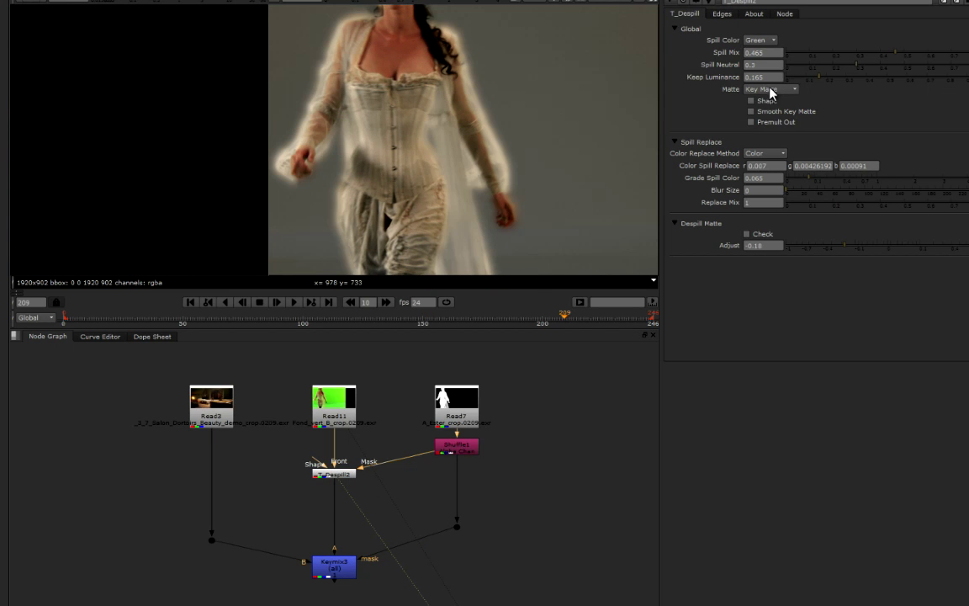
key(a)
key(a)
Step: Try Premult Out on T_Despill2 and turn it off again
click(752, 112)
click(753, 123)
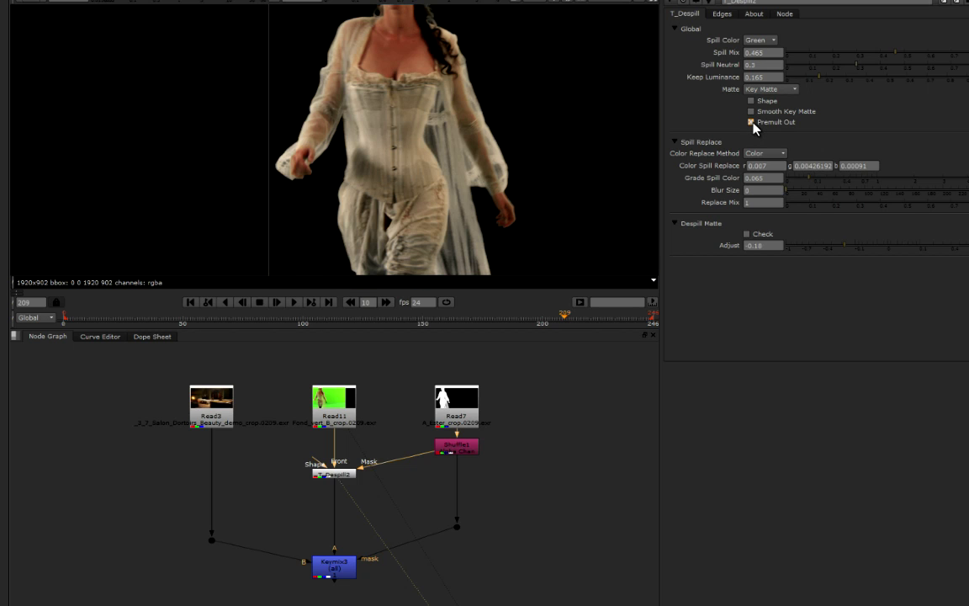
click(752, 123)
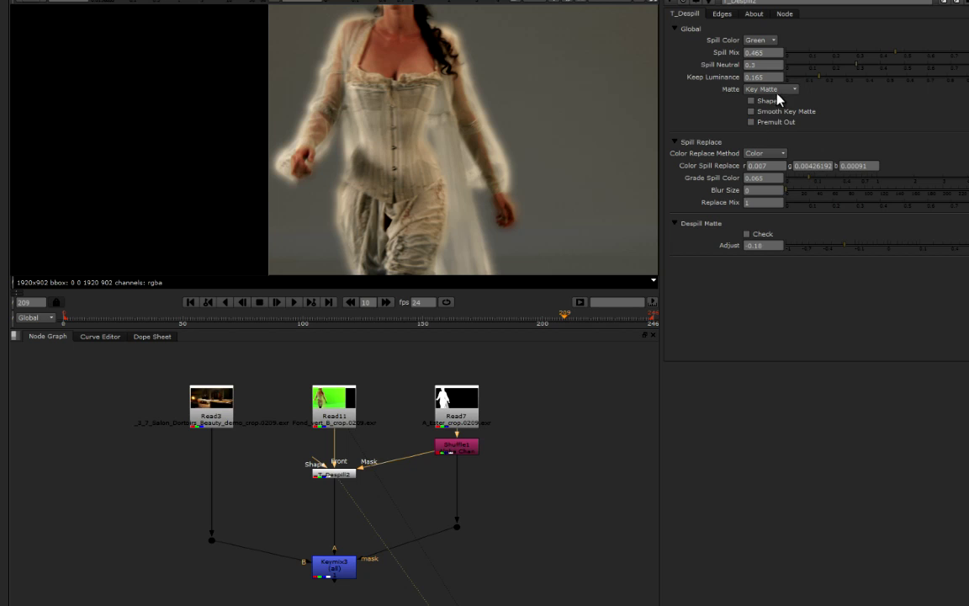
Step: Set the Matte of T_Despill2 to Despill Matte and view the resulting alpha over the full frame
click(781, 89)
click(786, 78)
key(a)
scroll(538, 152, down, 4)
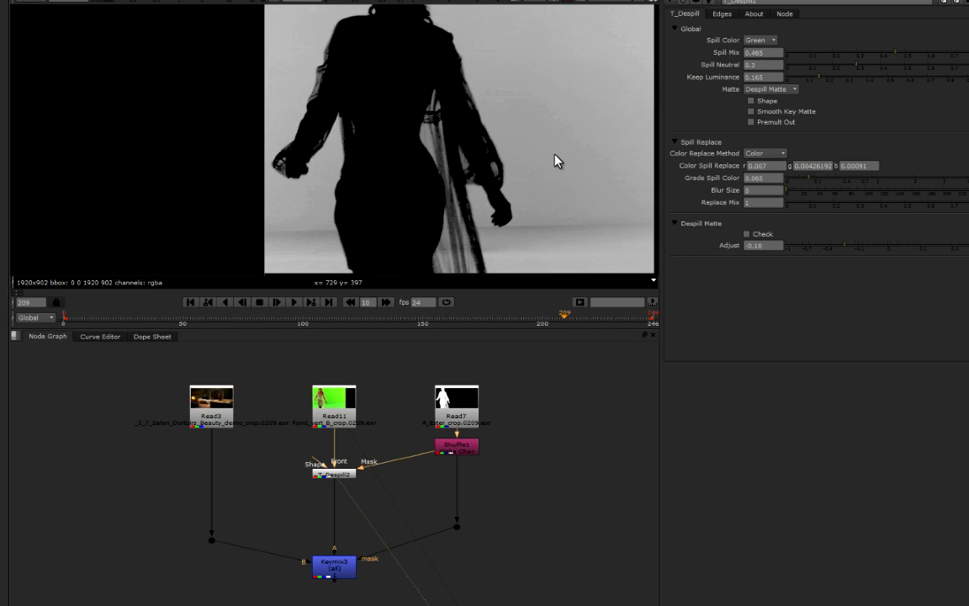
middle_drag(513, 135, 407, 164)
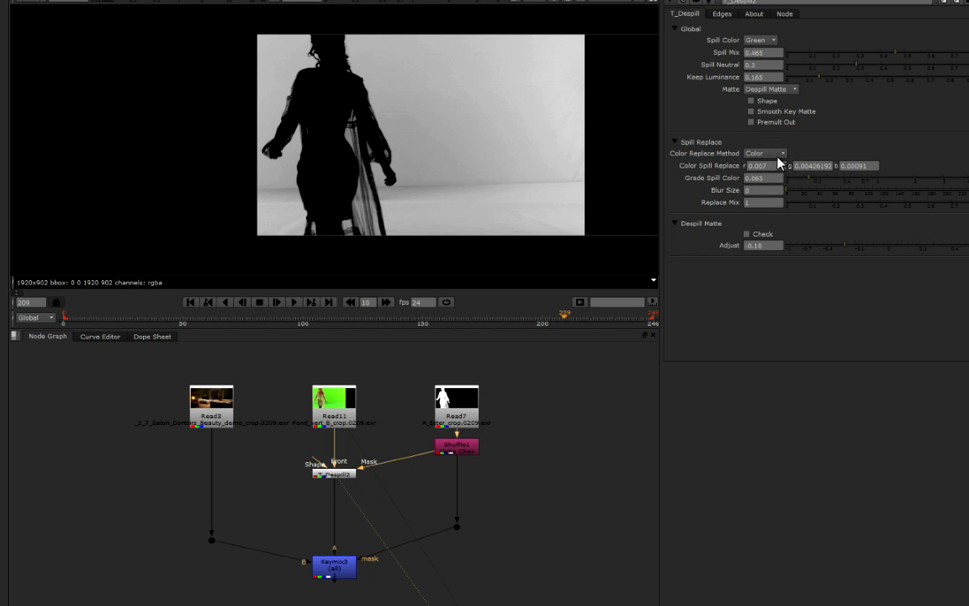
click(850, 249)
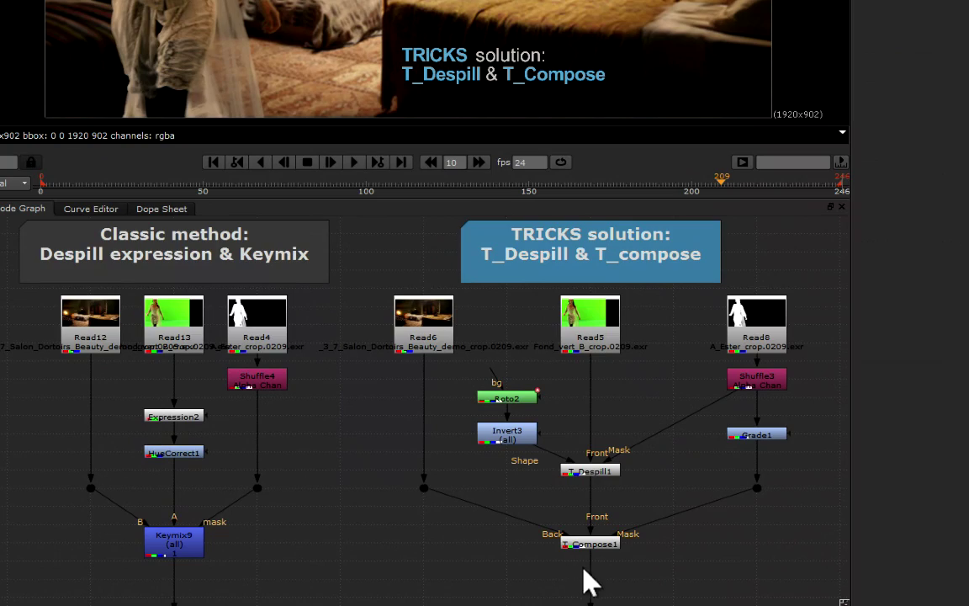
Step: Open the T_Compose1 settings, check its ColorMatch option, and compare the classic Keymix composite with the TRICKS one
double_click(589, 544)
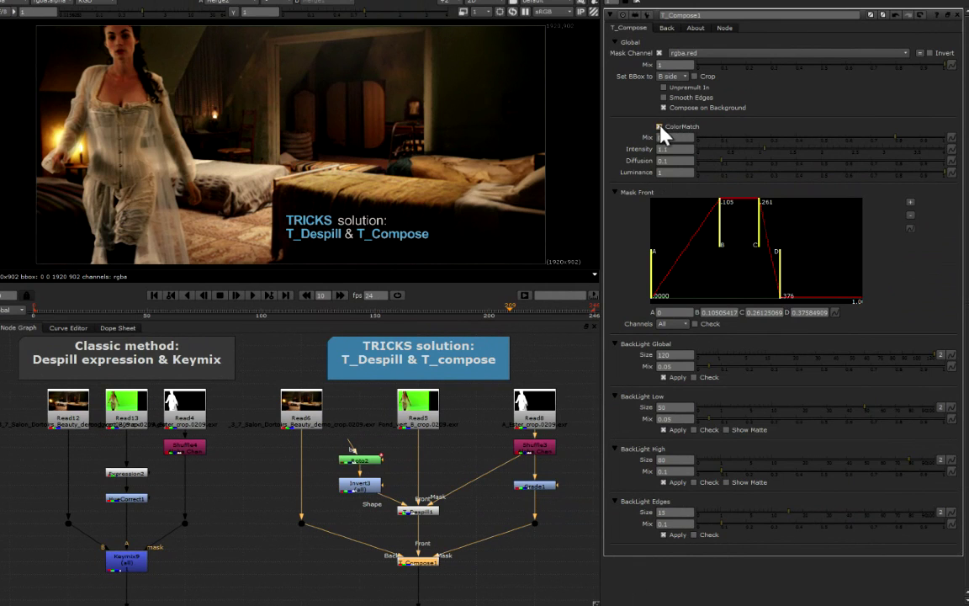
click(660, 126)
key(1)
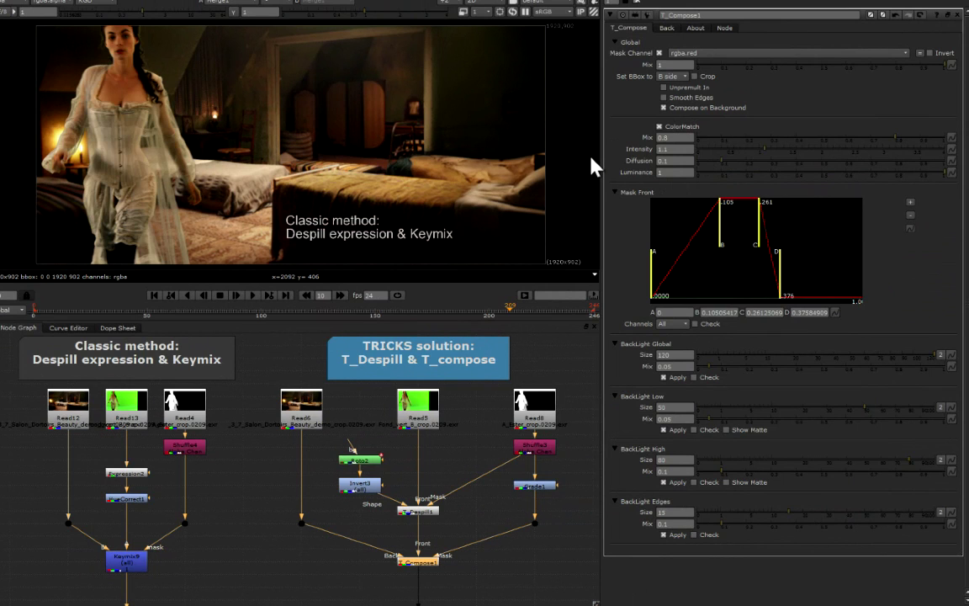
key(2)
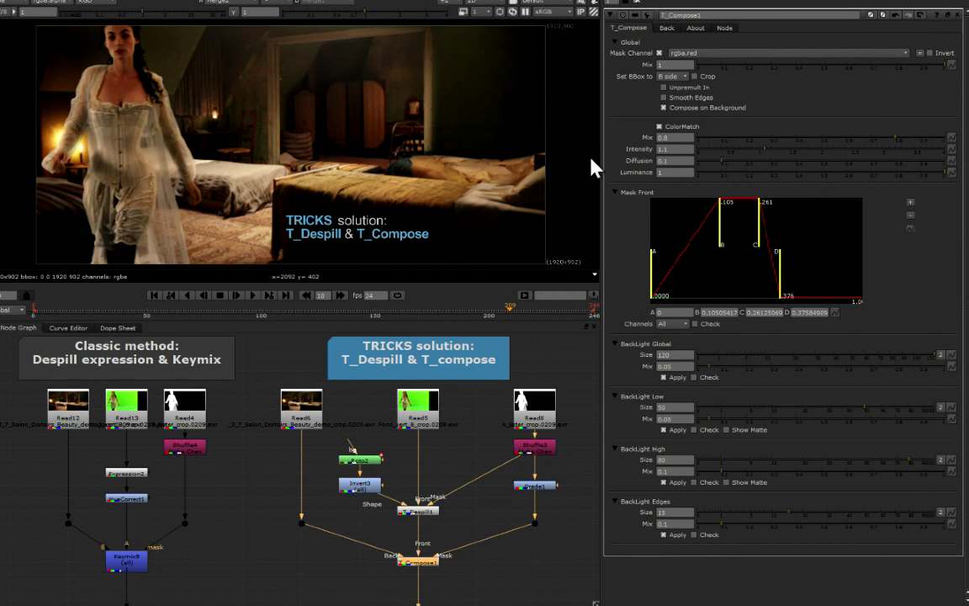
key(1)
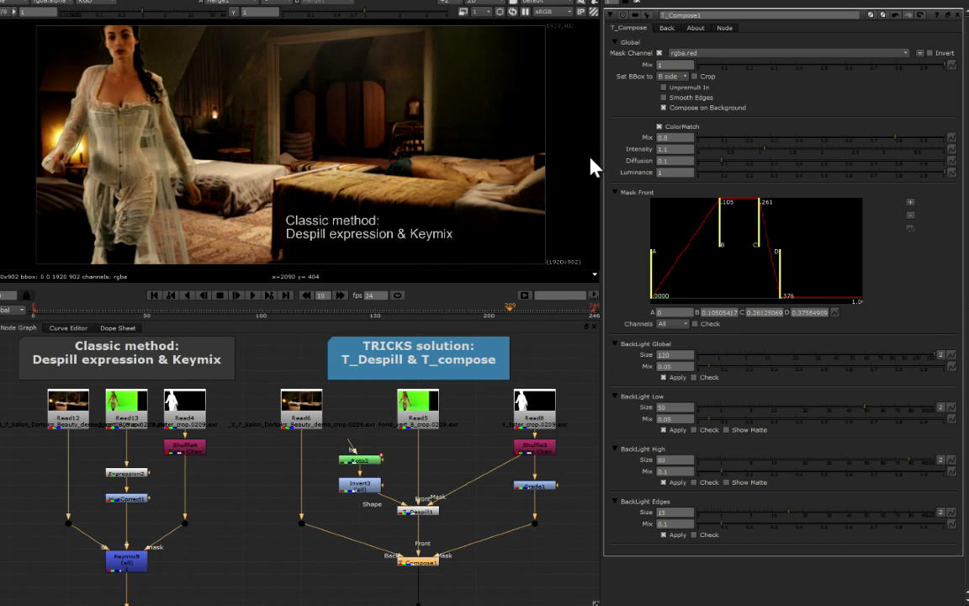
key(2)
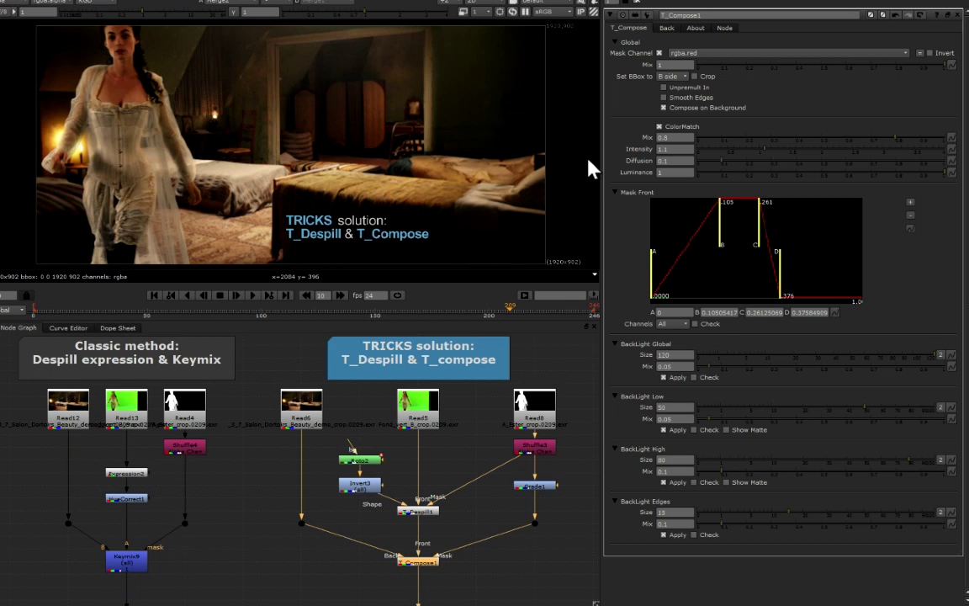
Step: Compare the classic and TRICKS composites up close at the candlelit sleeve and at the veil and hand, and again at full frame
middle_drag(213, 165, 389, 106)
middle_drag(288, 134, 435, 131)
alt+middle_drag(342, 131, 342, 116)
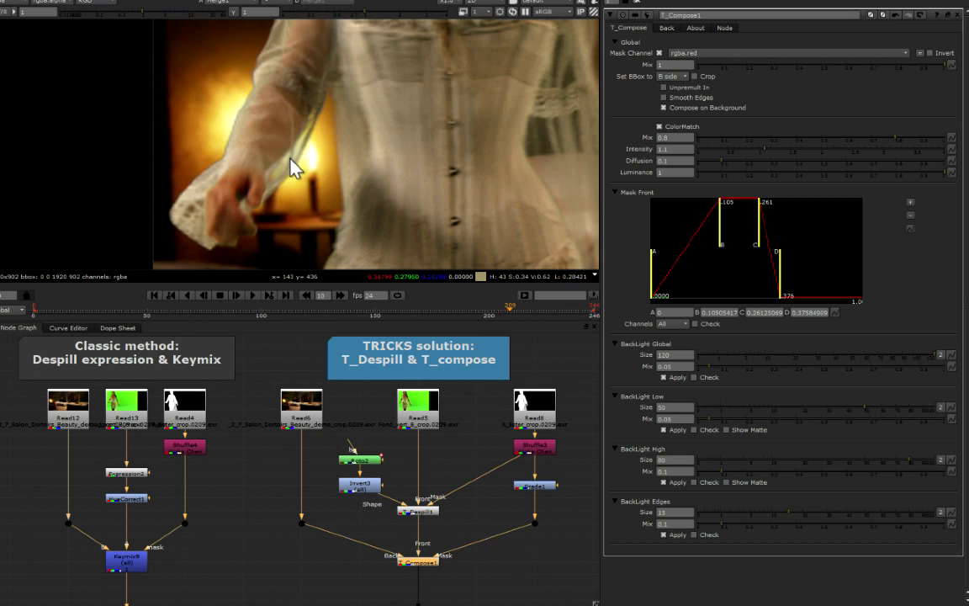
key(2)
middle_drag(520, 99, 238, 53)
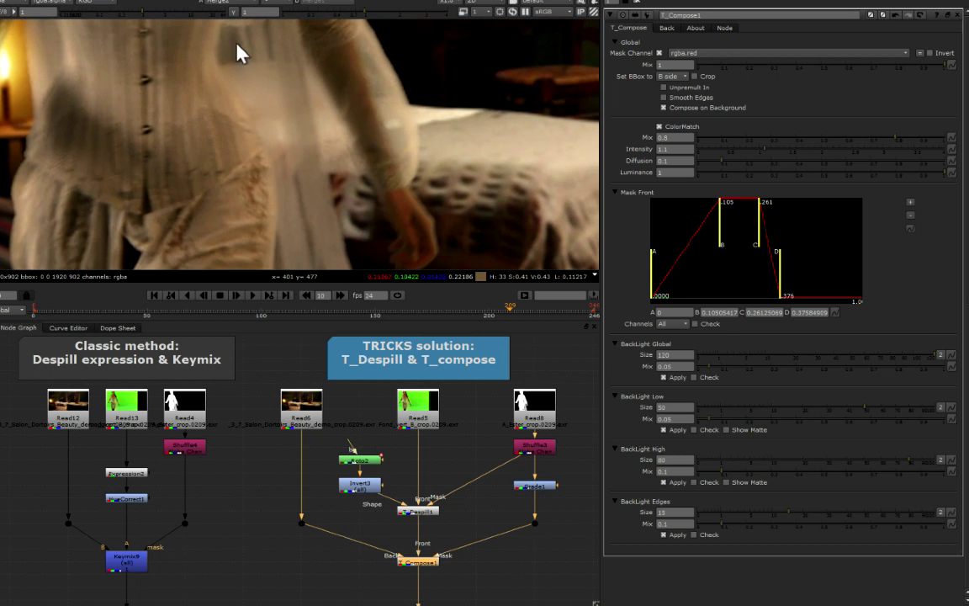
middle_drag(334, 166, 330, 147)
key(1)
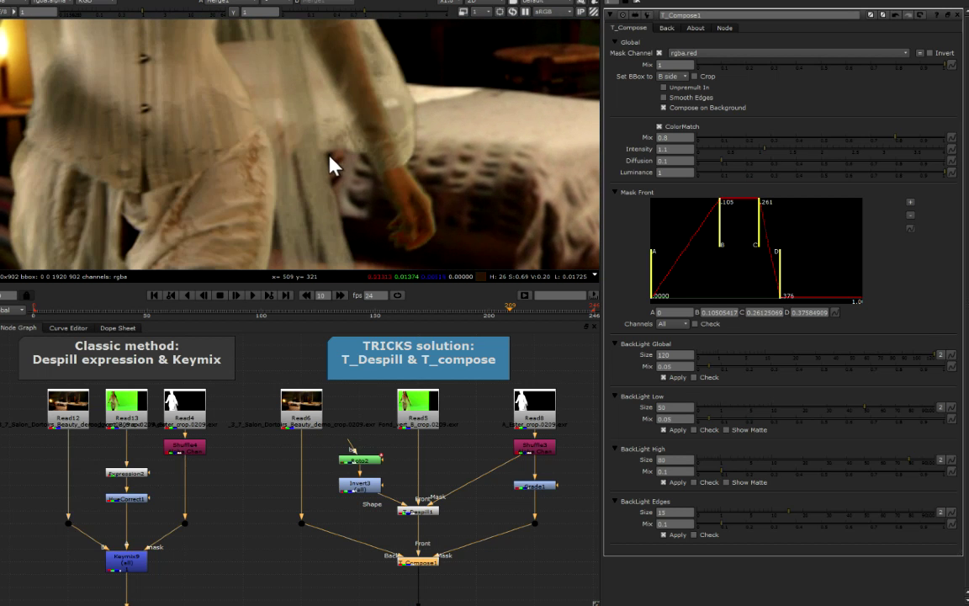
key(2)
key(f)
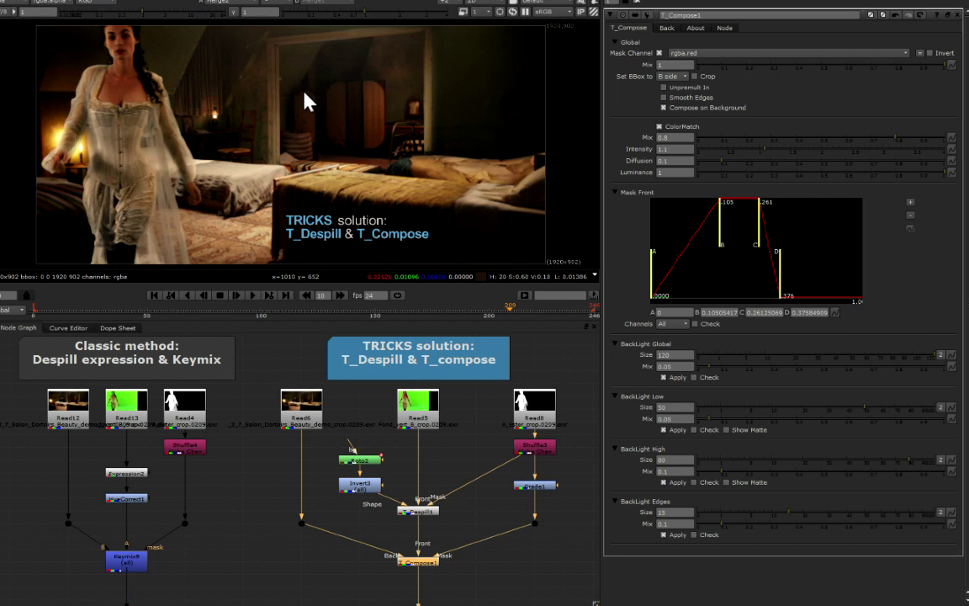
key(1)
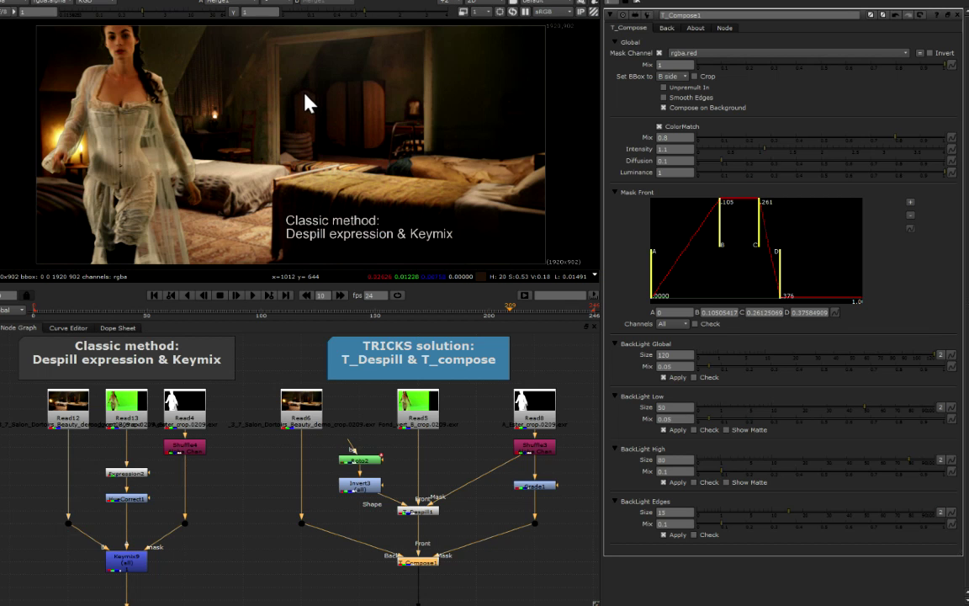
key(2)
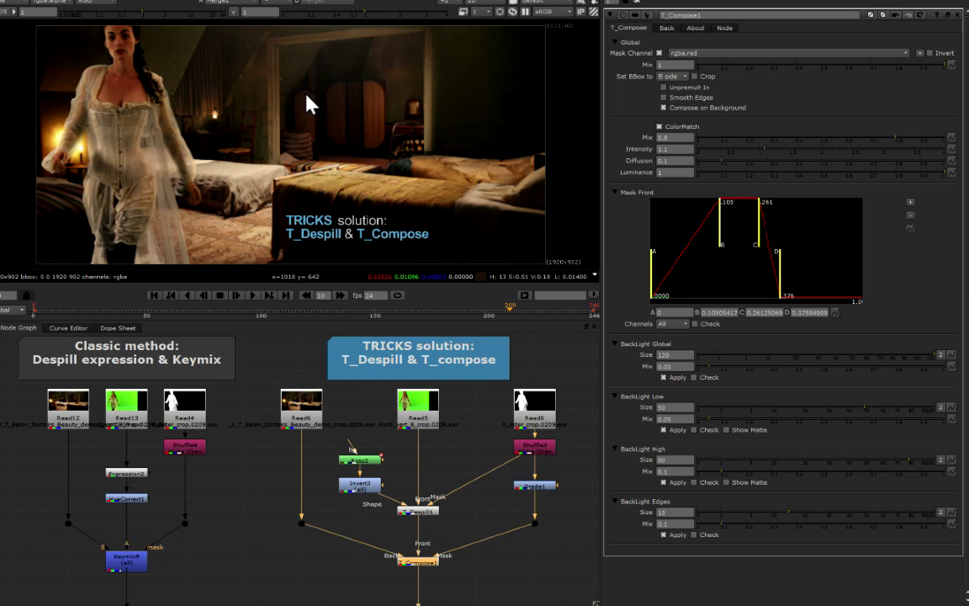